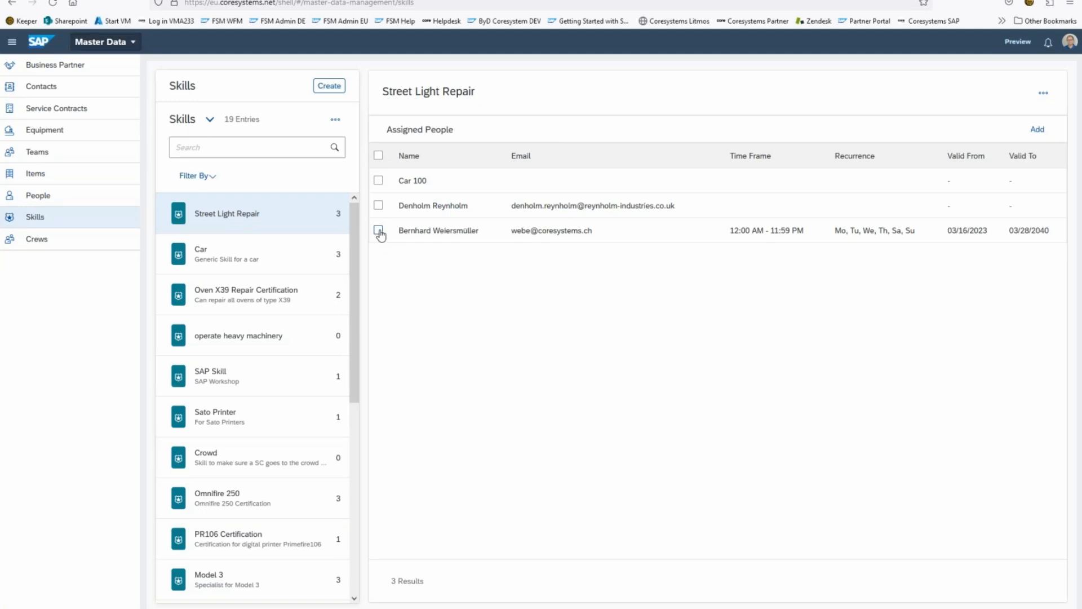
Step: Open the recurring Street Light Repair assignment for editing, review its validity types, and save the assignment
{"action": "left_click", "coordinate": [379, 231]}
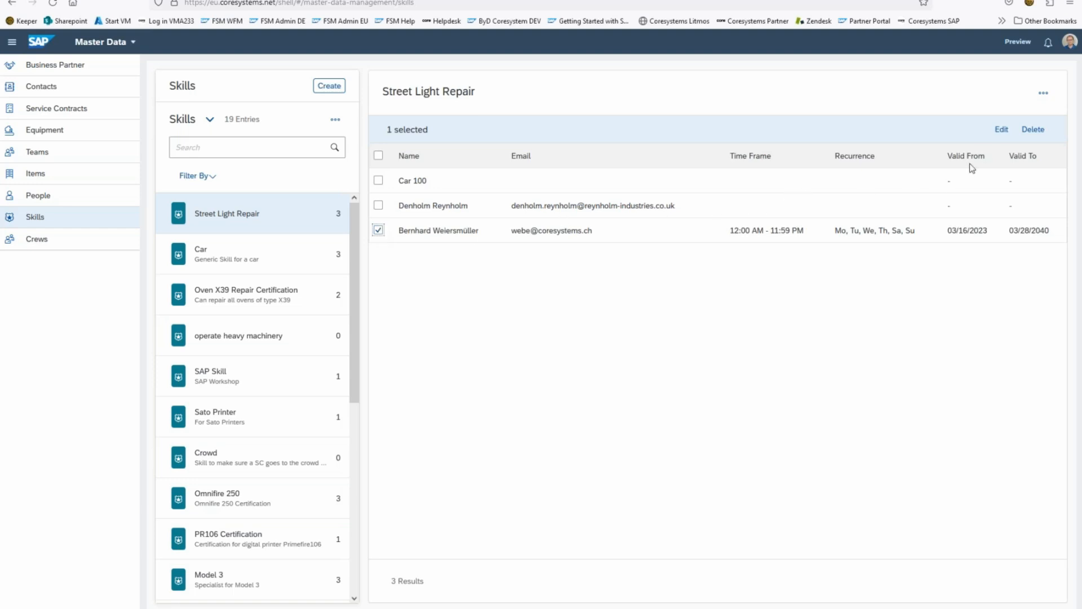
{"action": "left_click", "coordinate": [1009, 131]}
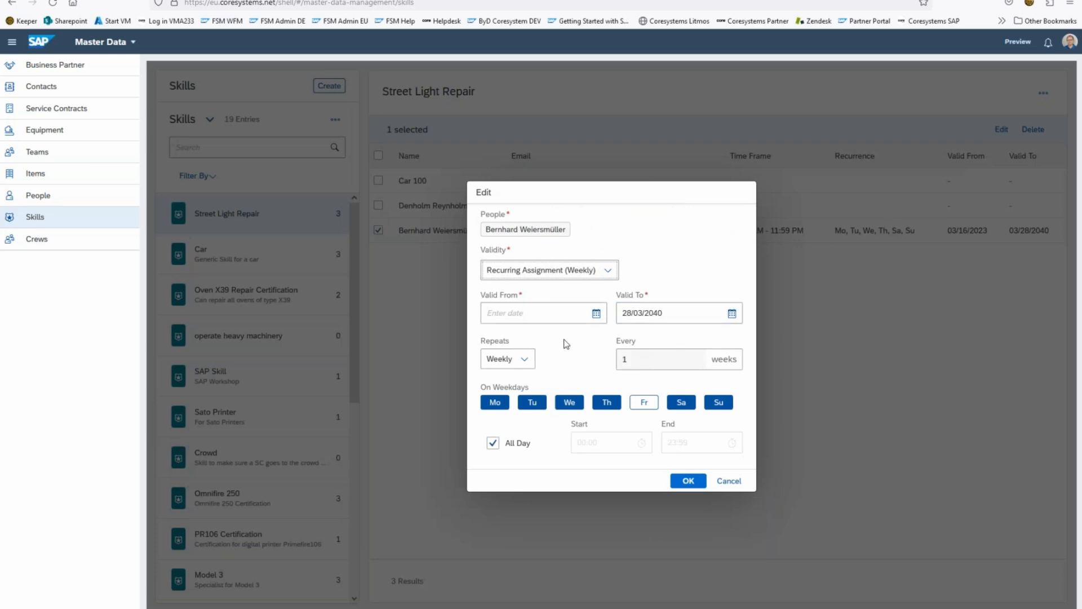
{"action": "left_click", "coordinate": [609, 271]}
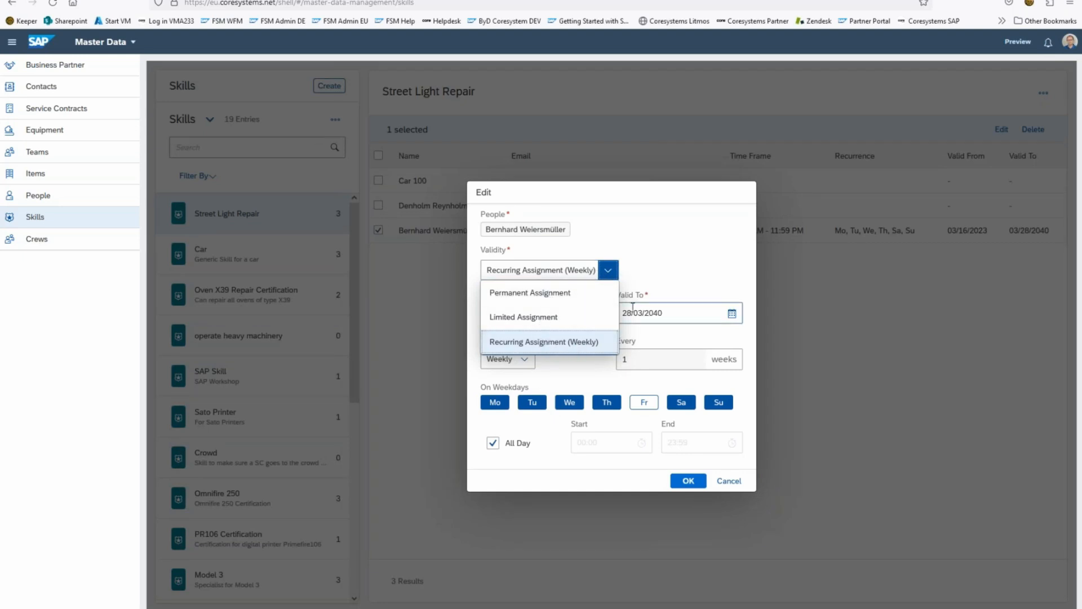
{"action": "left_click", "coordinate": [683, 238]}
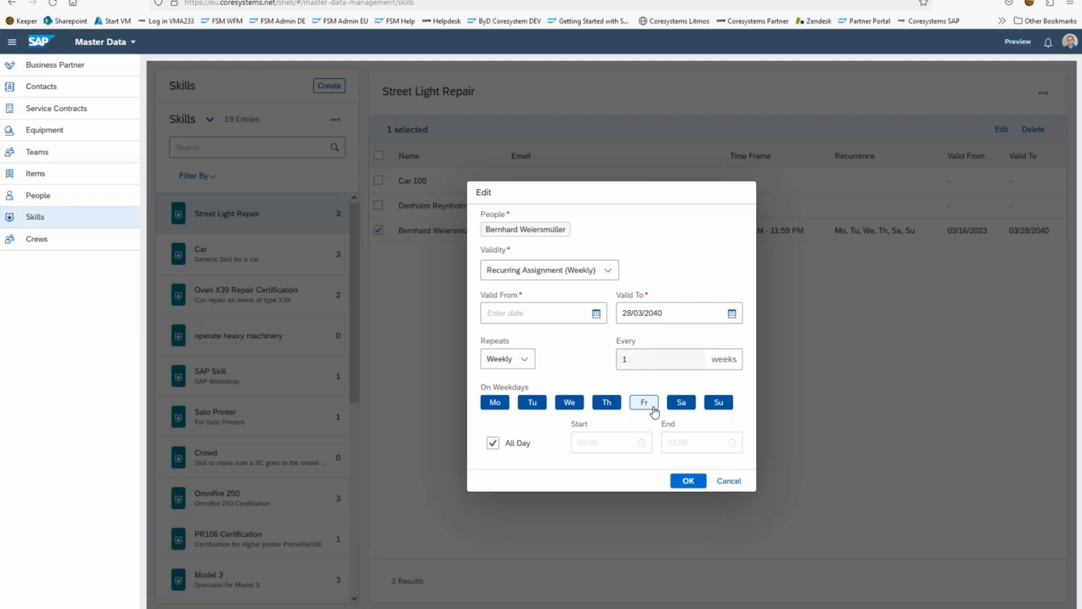
{"action": "left_click", "coordinate": [687, 480]}
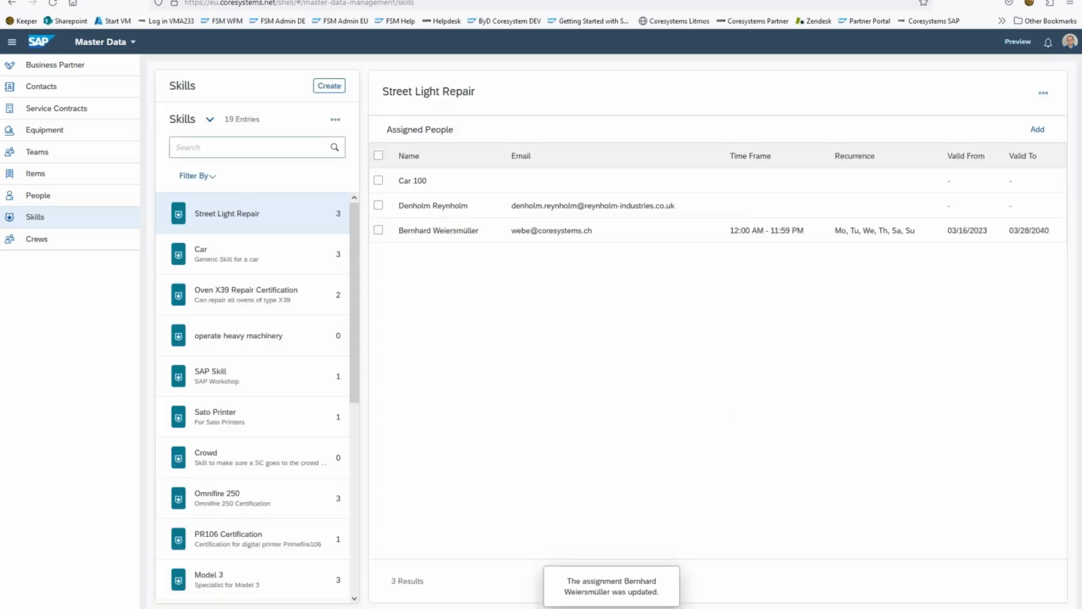
Step: Open the Dispatching Board in Planning and Dispatching and show the skills required by the Street Light activity
{"action": "left_click", "coordinate": [114, 44]}
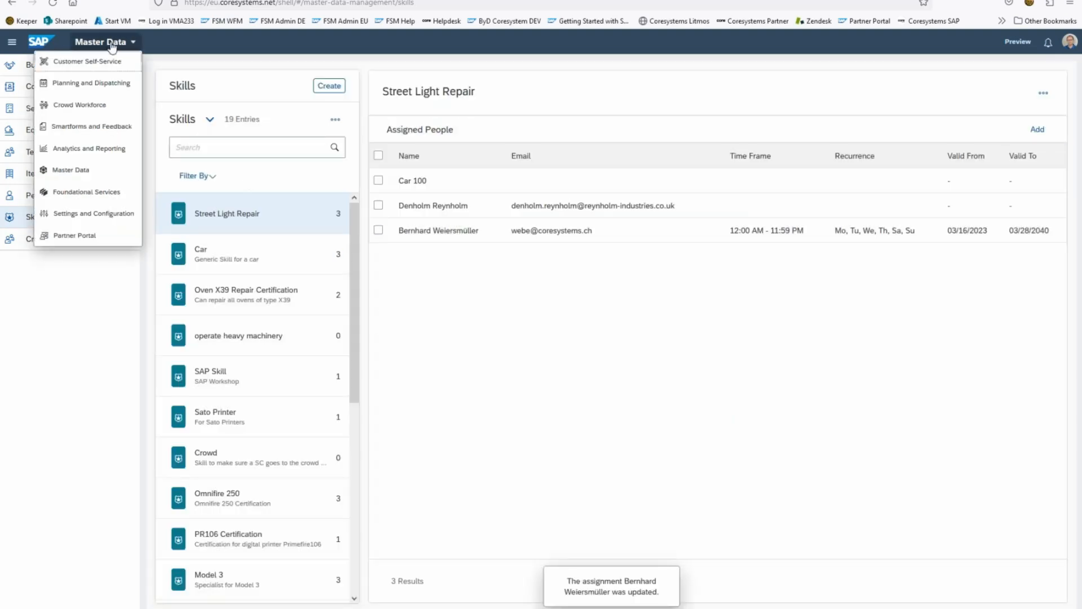
{"action": "left_click", "coordinate": [101, 86]}
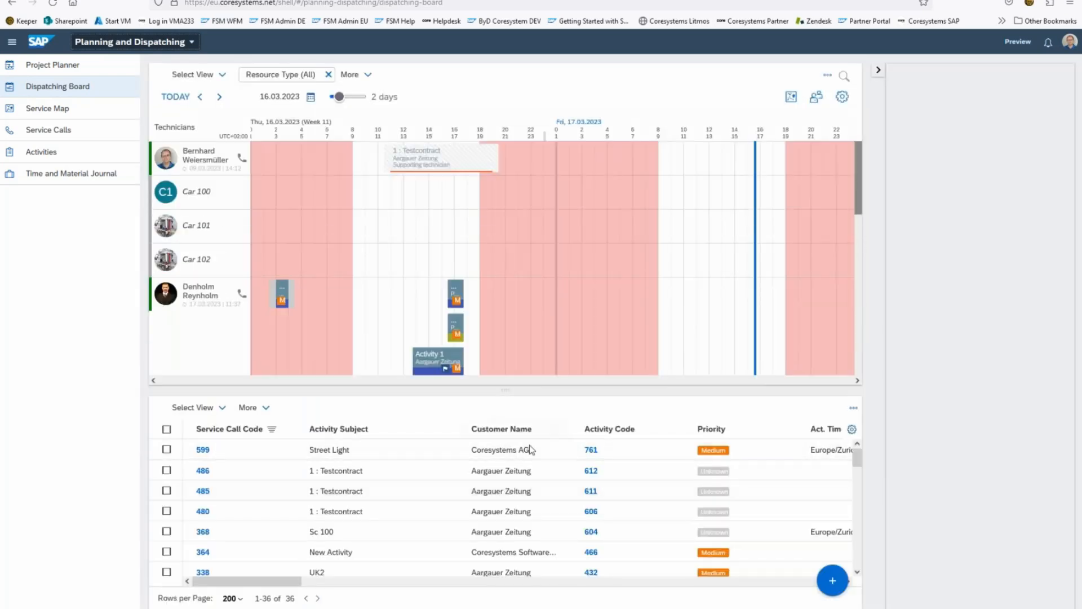
{"action": "left_click", "coordinate": [526, 451]}
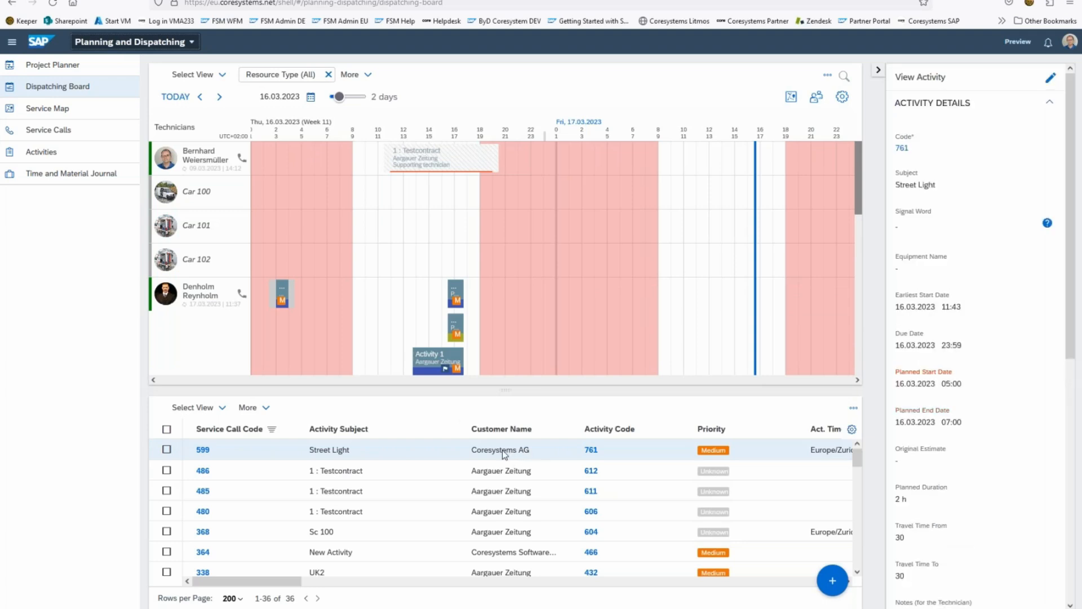
{"action": "scroll", "coordinate": [1001, 373], "scroll_direction": "down", "scroll_amount": 8}
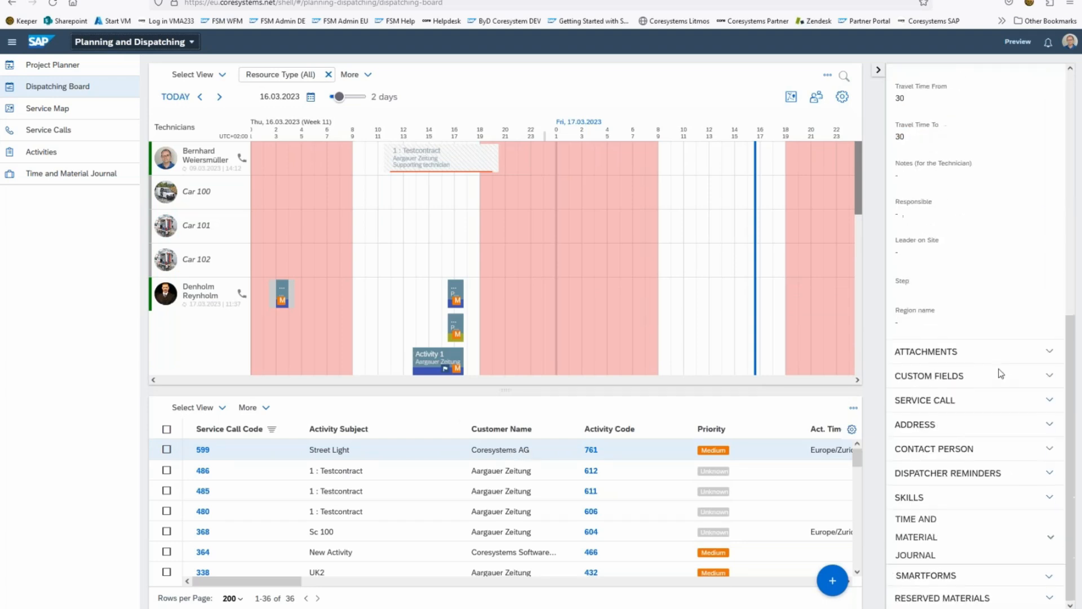
{"action": "left_click", "coordinate": [1051, 496]}
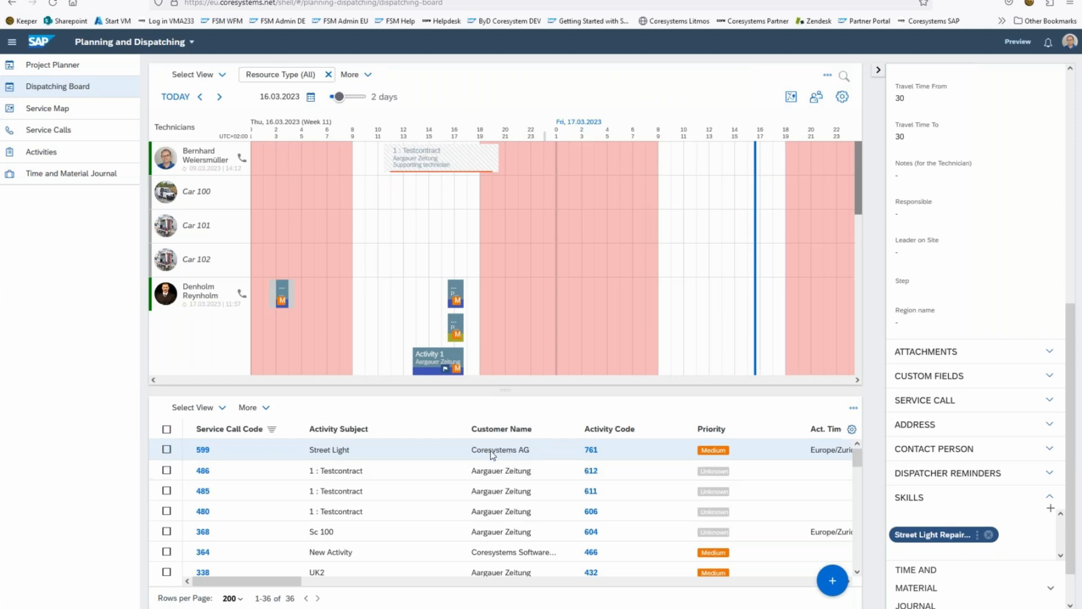
Step: Try planning the Street Light activity on Friday 17.03.2023 for the first technician, discard that, and assign it on Thursday morning, 16.03.2023
{"action": "left_click_drag", "start_coordinate": [491, 454], "coordinate": [689, 165]}
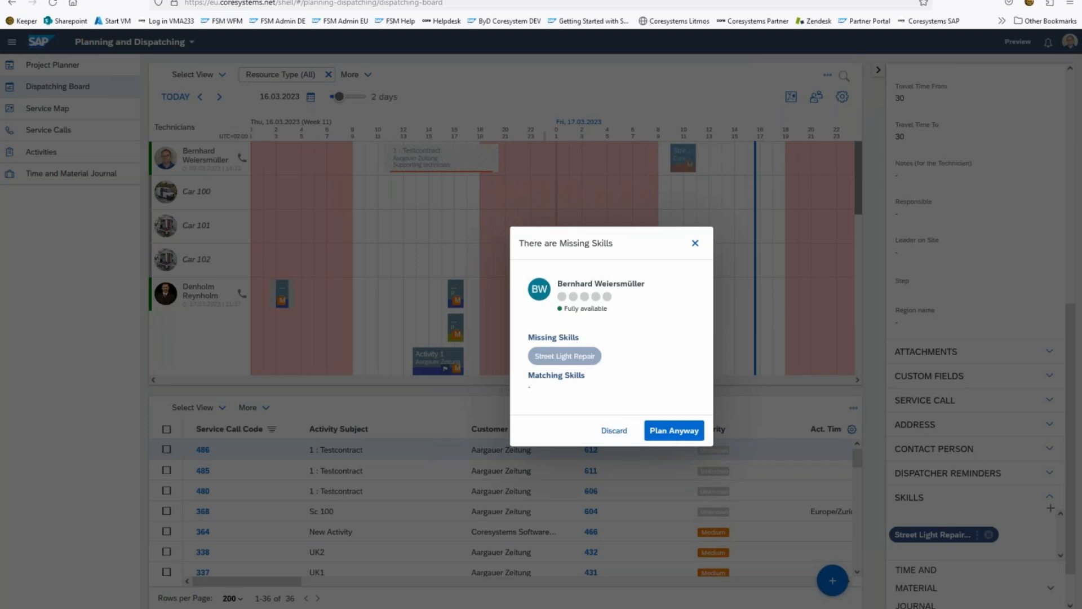
{"action": "left_click", "coordinate": [693, 245]}
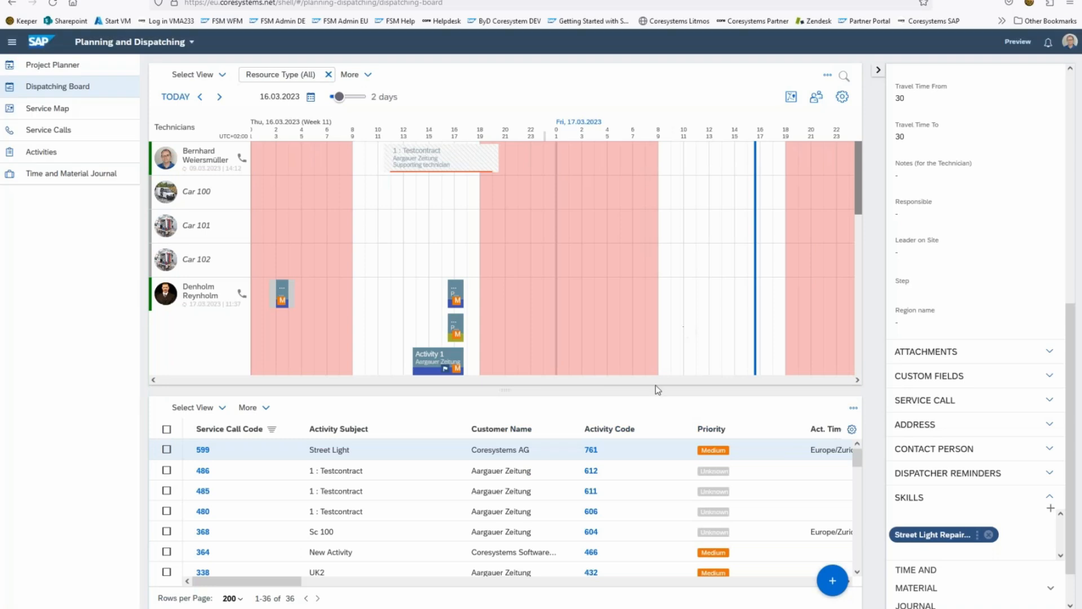
{"action": "left_click_drag", "start_coordinate": [527, 450], "coordinate": [360, 158]}
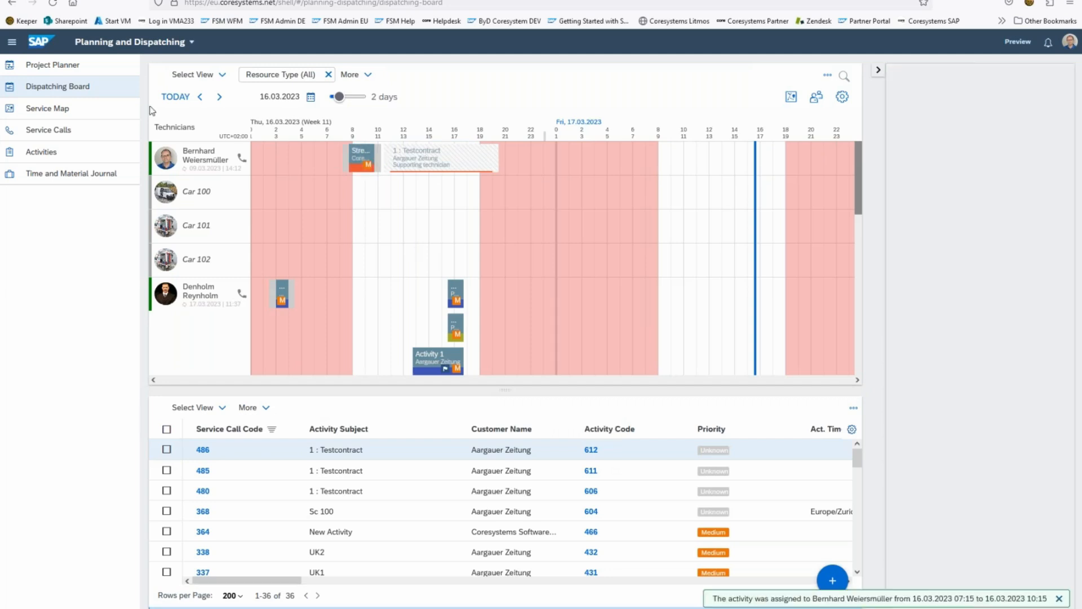
{"action": "left_click", "coordinate": [358, 159]}
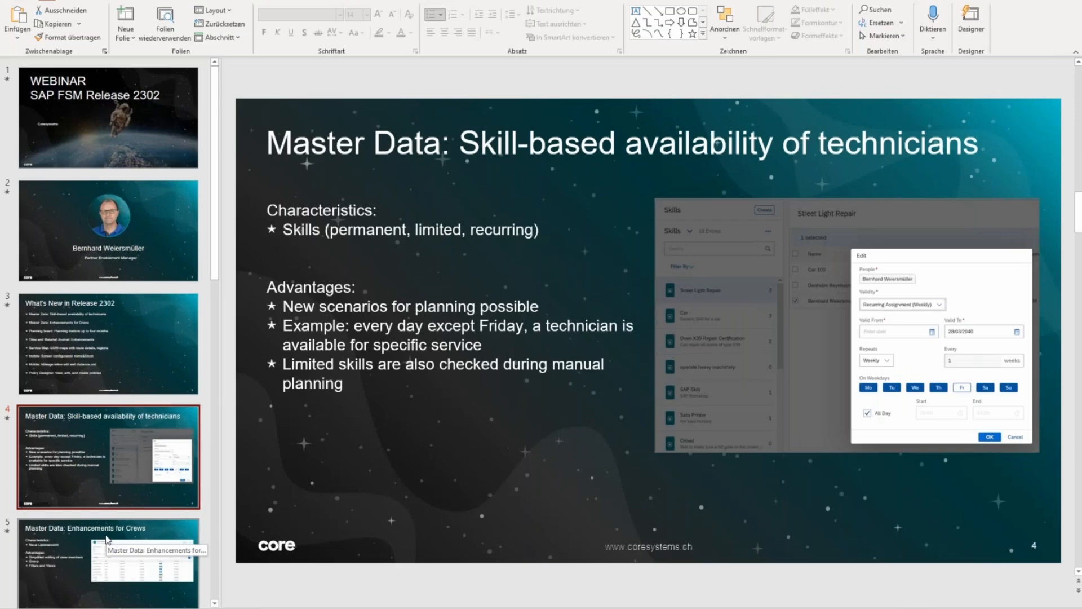
Step: Present the slide "Master Data: Enhancements for Crews" full screen in PowerPoint and end the slideshow
{"action": "left_click", "coordinate": [108, 539]}
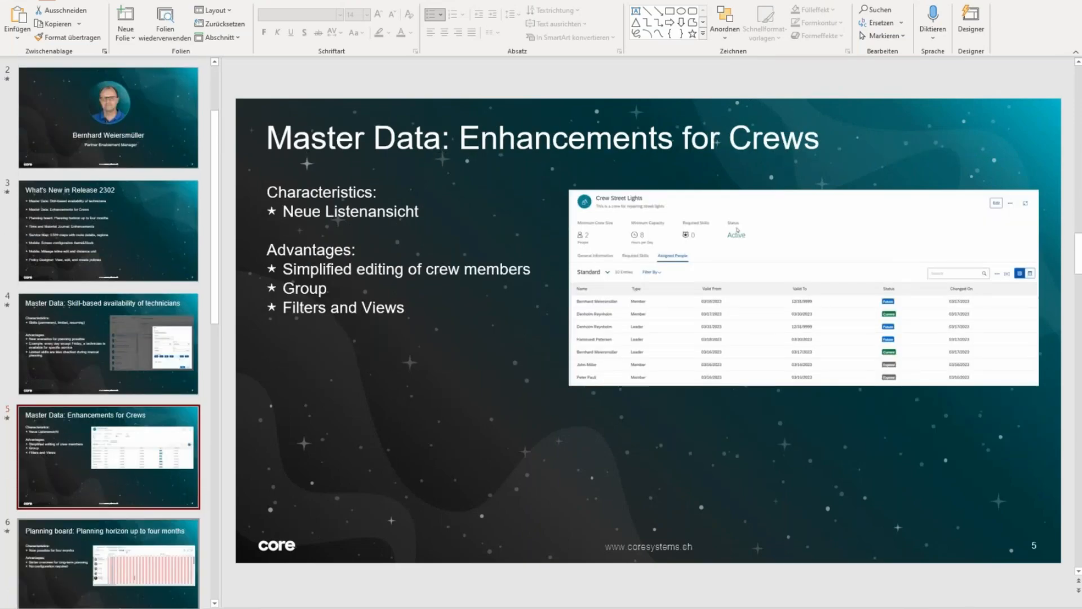
{"action": "key", "text": "shift+F5"}
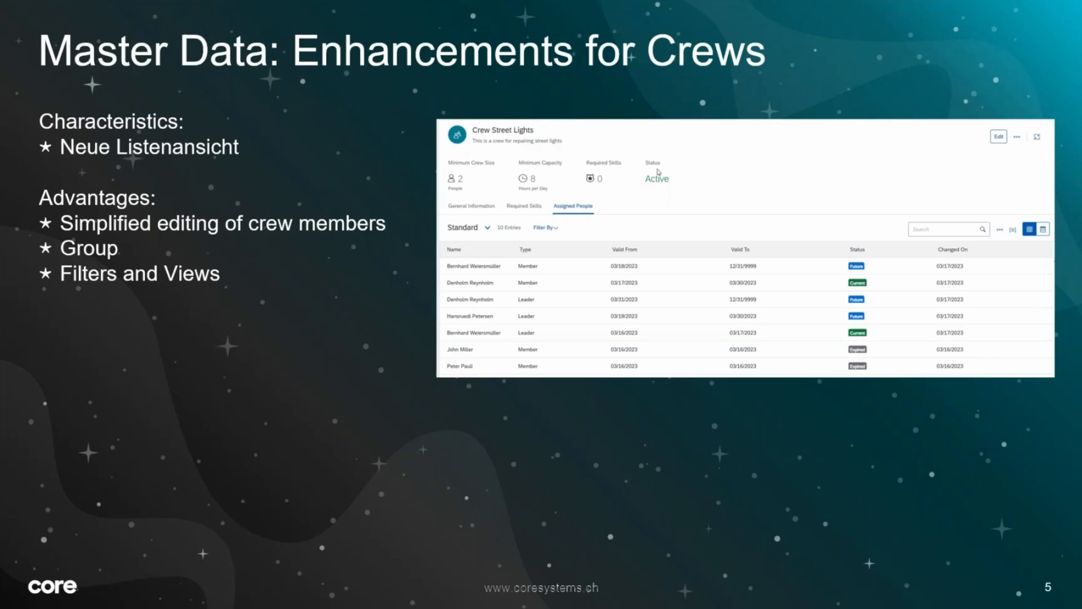
{"action": "key", "text": "Escape"}
Step: Switch back to SAP Field Service Management and show the assigned people of Crew Street Lights full screen in the crew master data
{"action": "key", "text": "alt+Tab"}
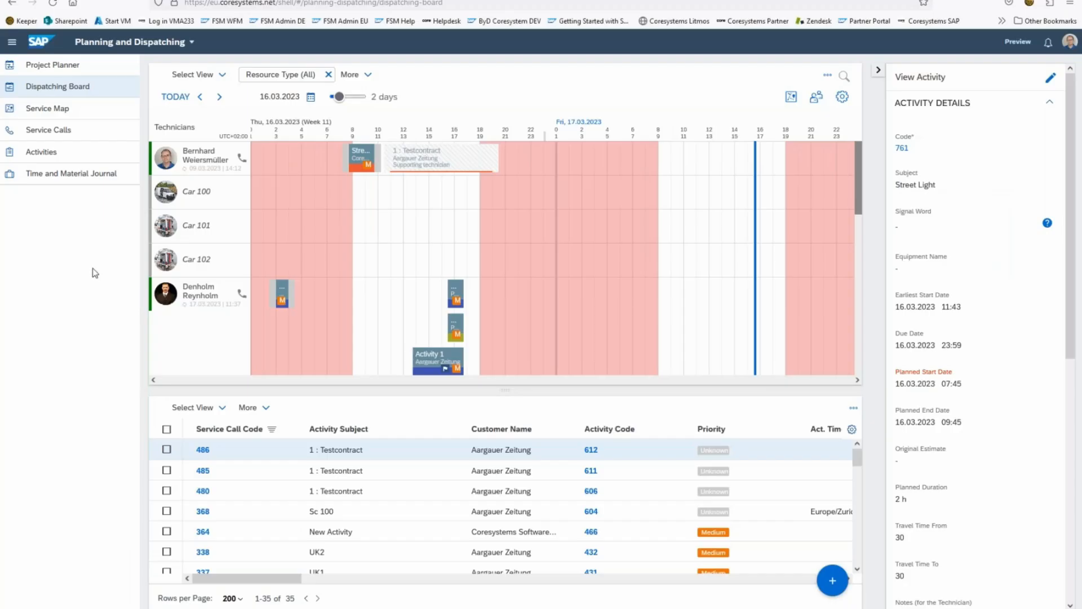
{"action": "left_click", "coordinate": [128, 46]}
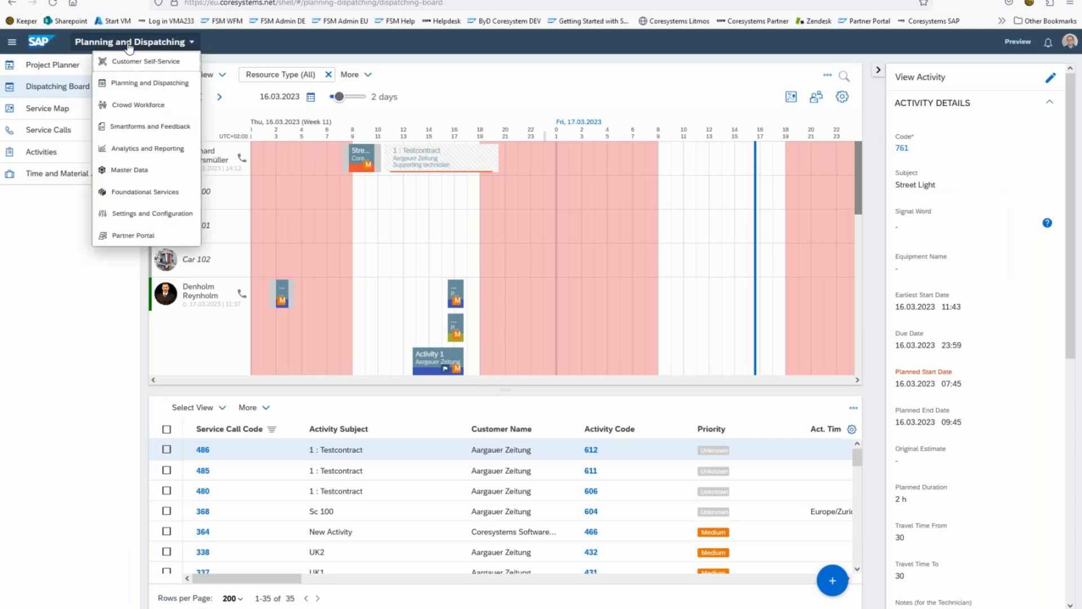
{"action": "left_click", "coordinate": [130, 172]}
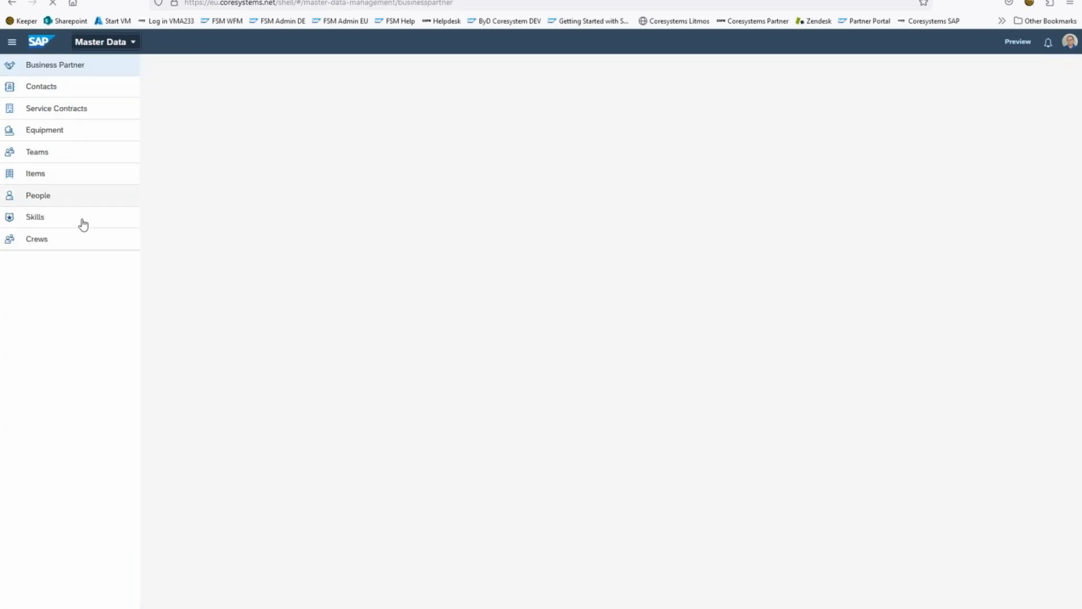
{"action": "left_click", "coordinate": [37, 243]}
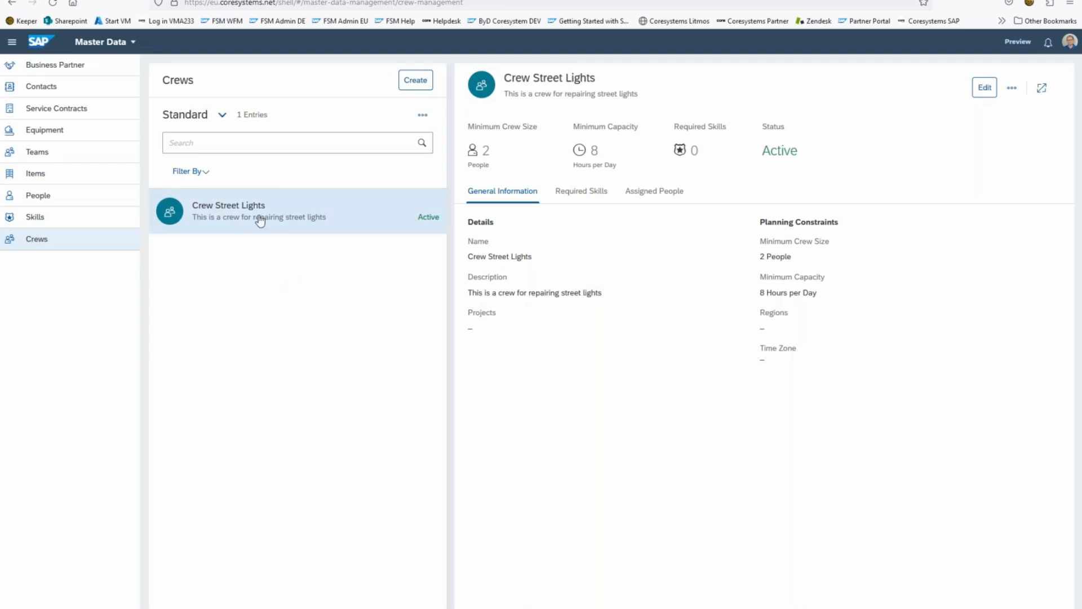
{"action": "left_click", "coordinate": [670, 198]}
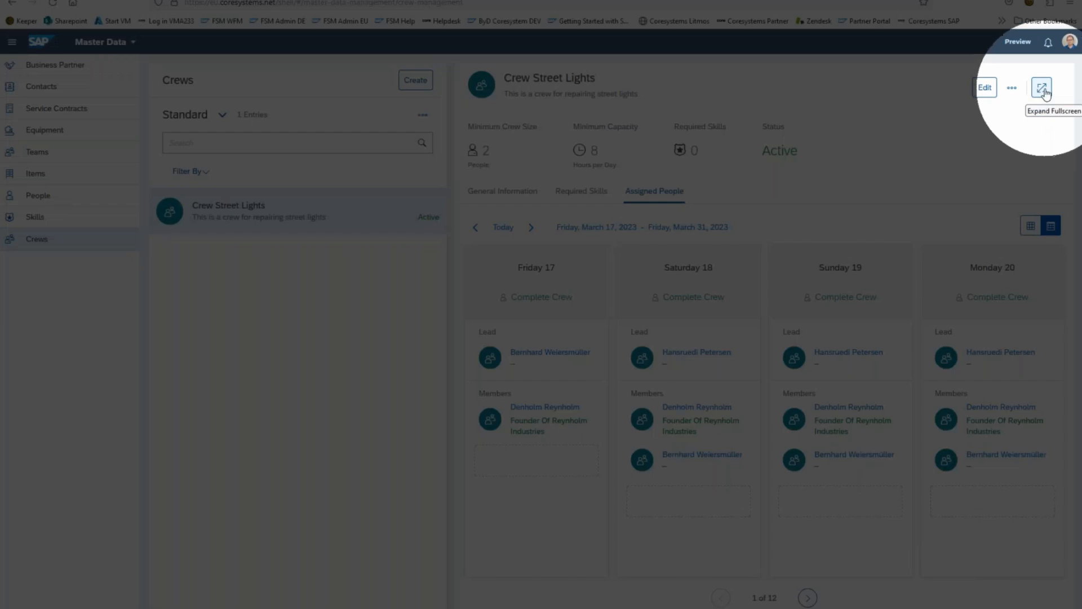
{"action": "left_click", "coordinate": [1042, 90]}
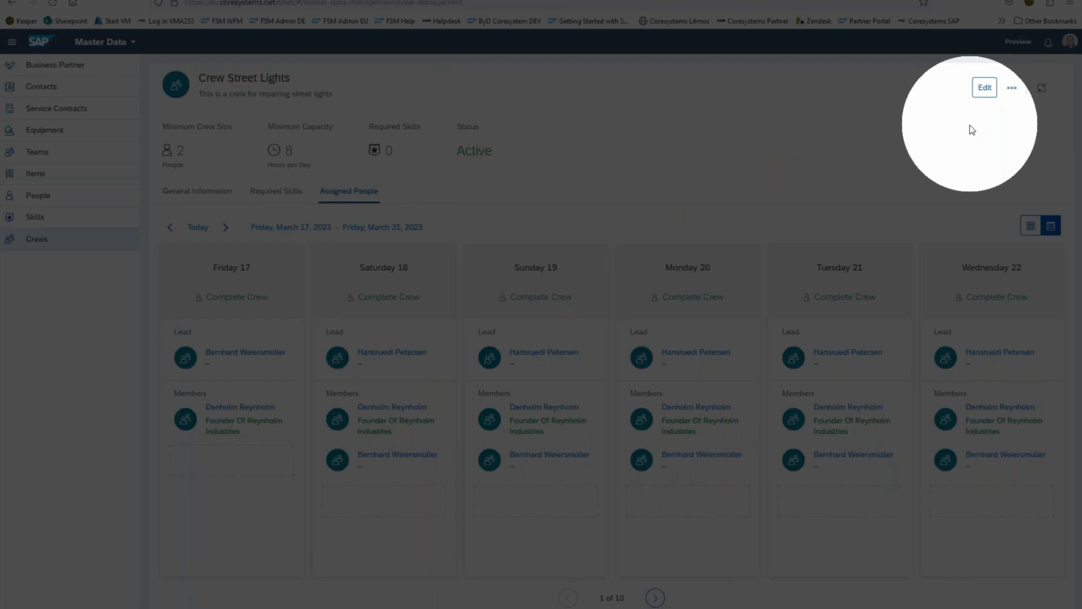
Step: Make the only regular member on Friday 17 the crew lead for that day and save the crew
{"action": "left_click", "coordinate": [984, 88]}
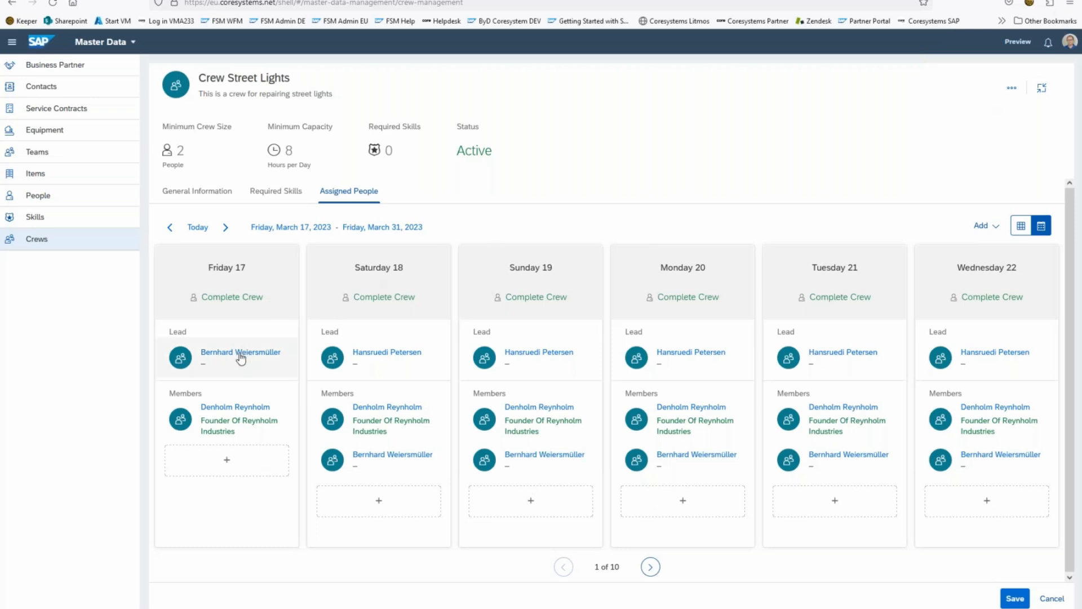
{"action": "left_click", "coordinate": [230, 414]}
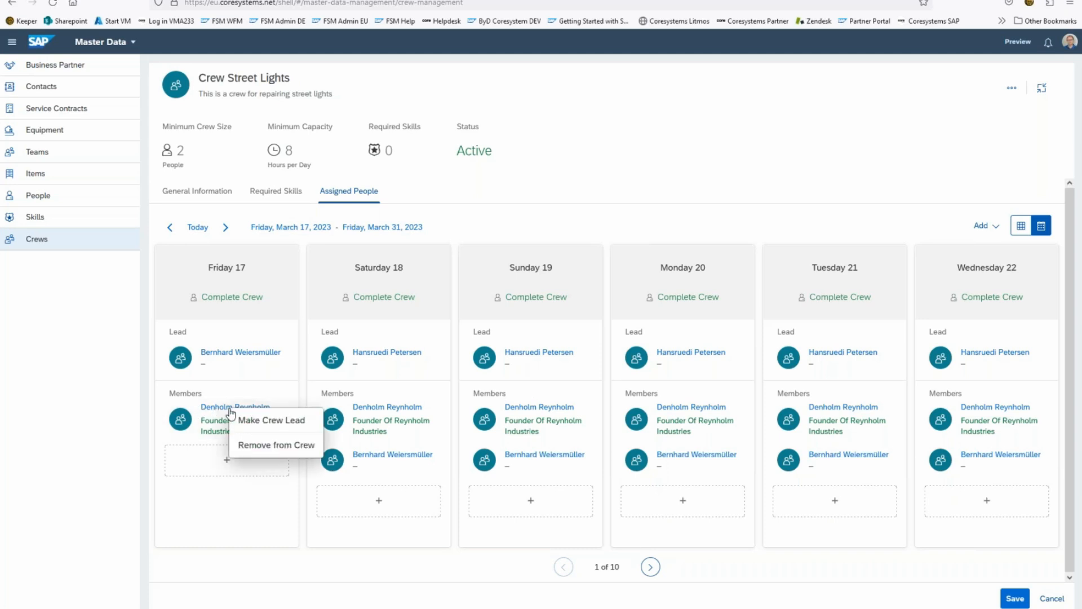
{"action": "left_click", "coordinate": [269, 424]}
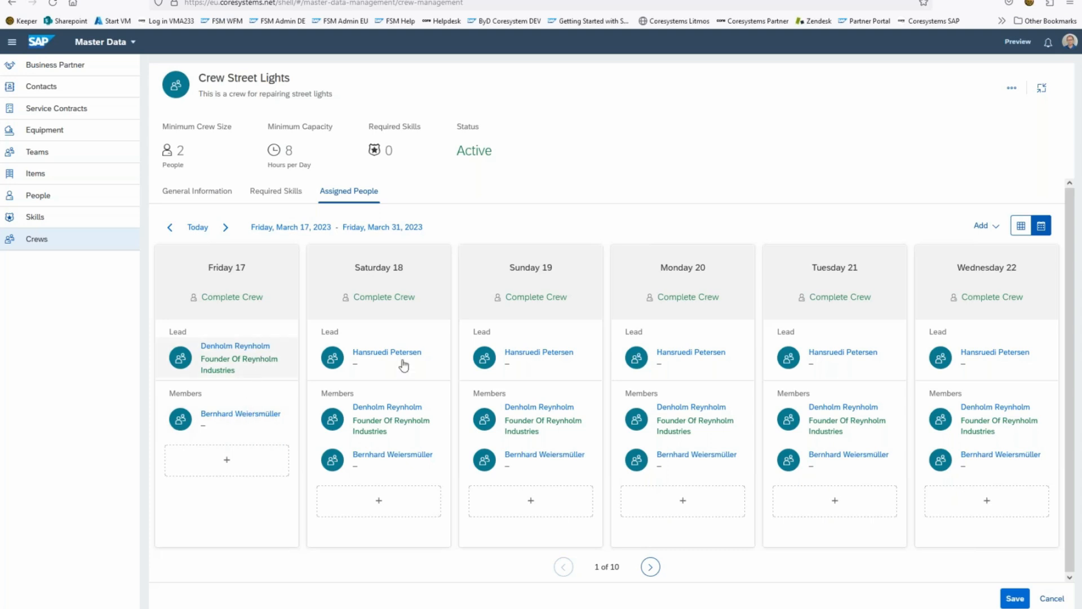
{"action": "left_click", "coordinate": [1015, 598]}
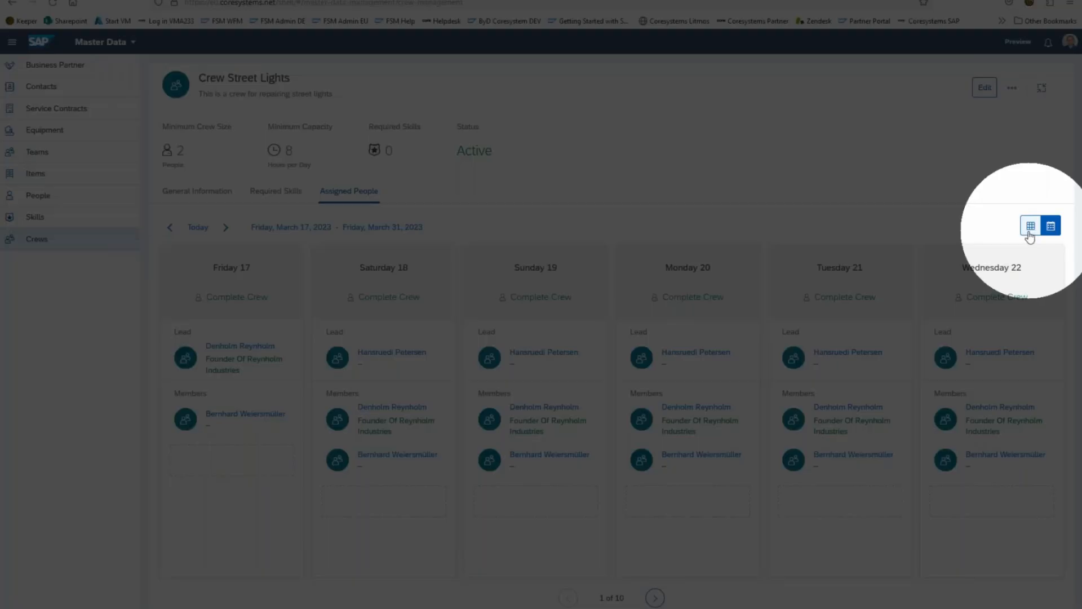
Step: Show the assigned people as a table and filter it by the type Leader
{"action": "left_click", "coordinate": [1030, 228]}
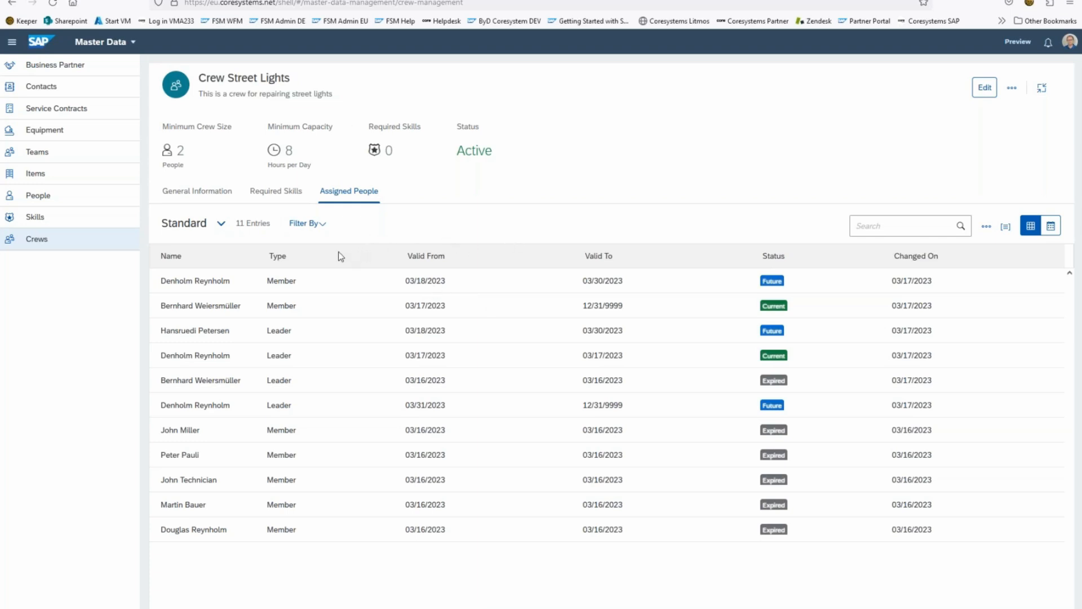
{"action": "left_click", "coordinate": [315, 227]}
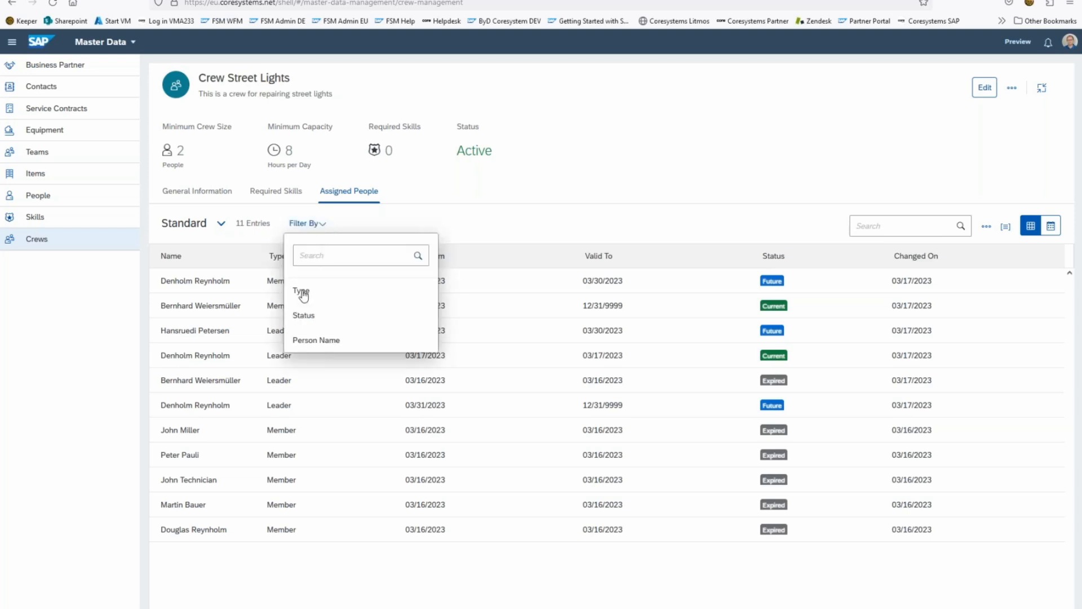
{"action": "left_click", "coordinate": [303, 291]}
{"action": "left_click", "coordinate": [301, 259]}
{"action": "left_click", "coordinate": [380, 334]}
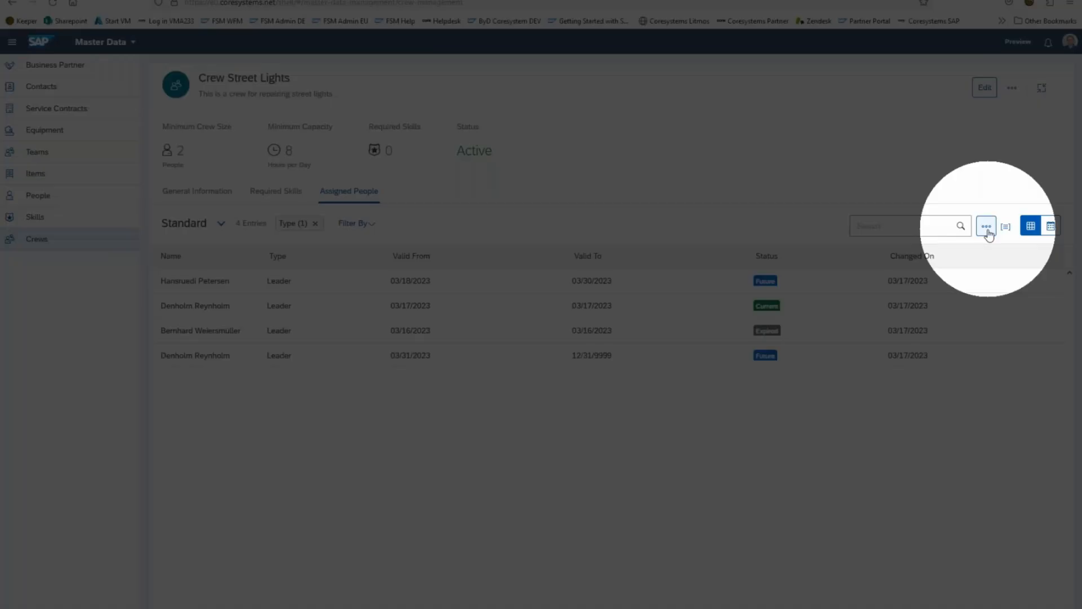
Step: Look at the options for saving or resetting the filter, and remove the Type filter from the table
{"action": "left_click", "coordinate": [987, 226]}
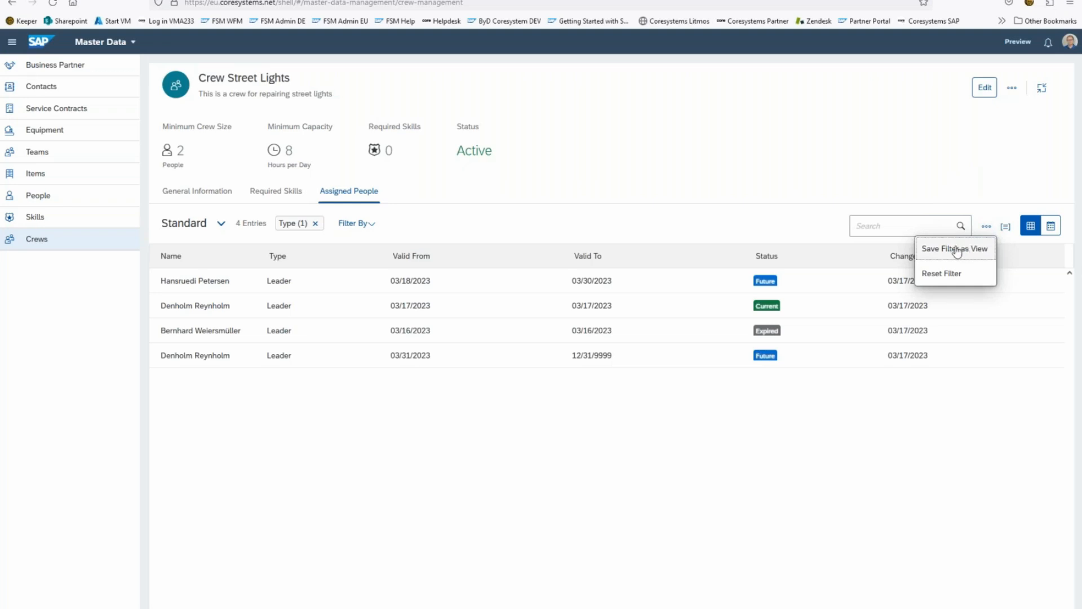
{"action": "left_click", "coordinate": [784, 229]}
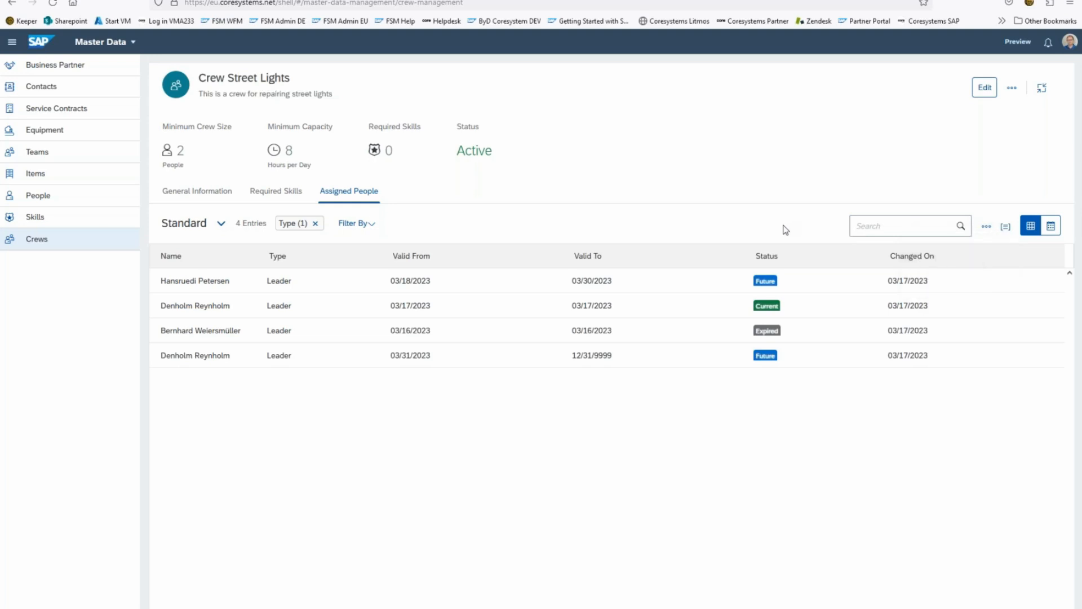
{"action": "left_click", "coordinate": [315, 223]}
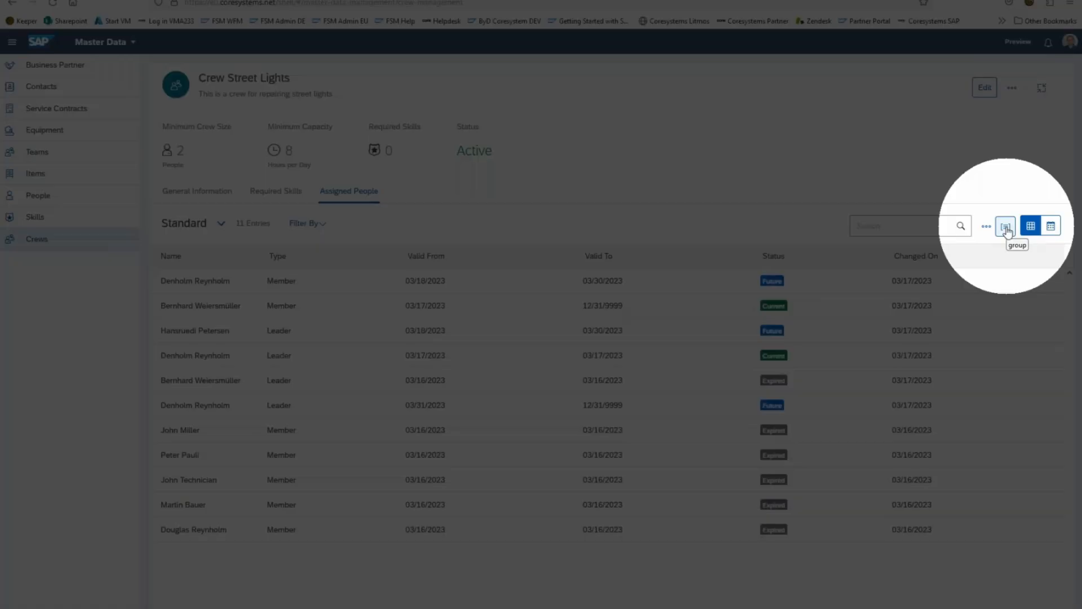
Step: Group the assigned people by Name in ascending order
{"action": "left_click", "coordinate": [1006, 227]}
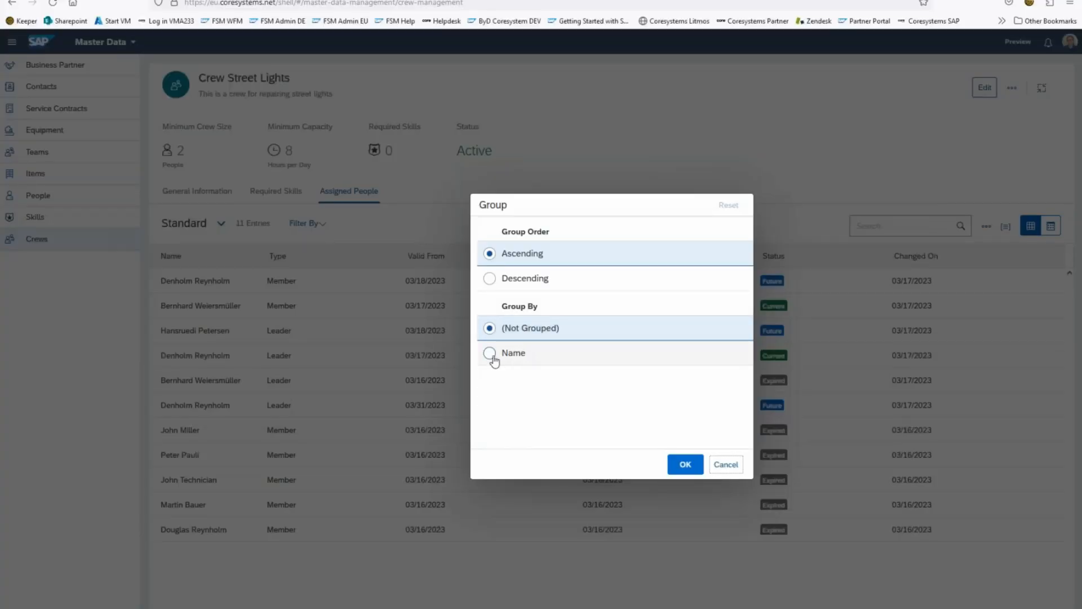
{"action": "left_click", "coordinate": [492, 355]}
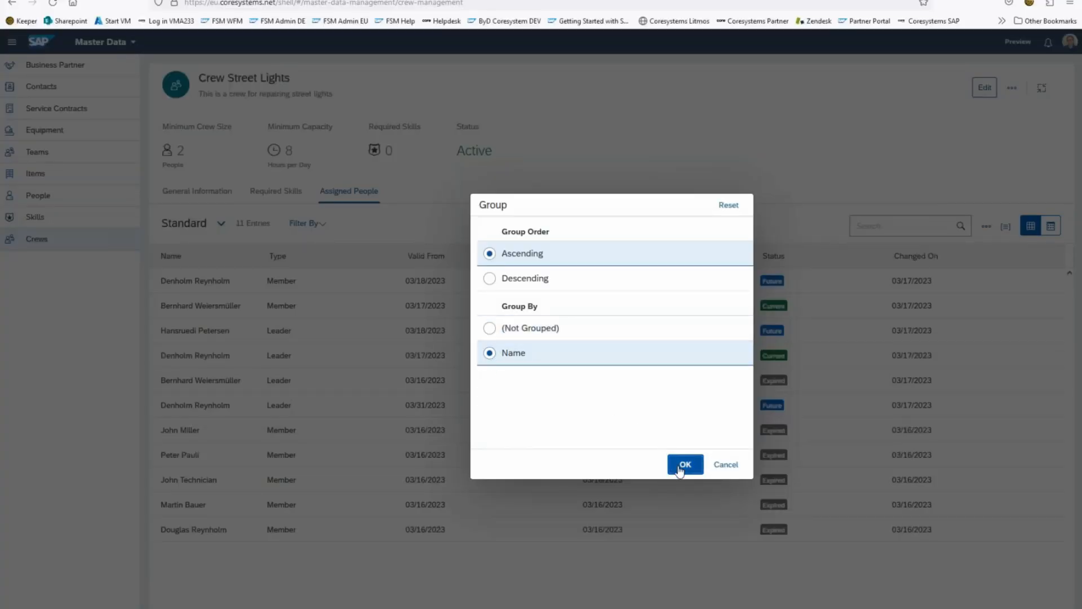
{"action": "left_click", "coordinate": [684, 466]}
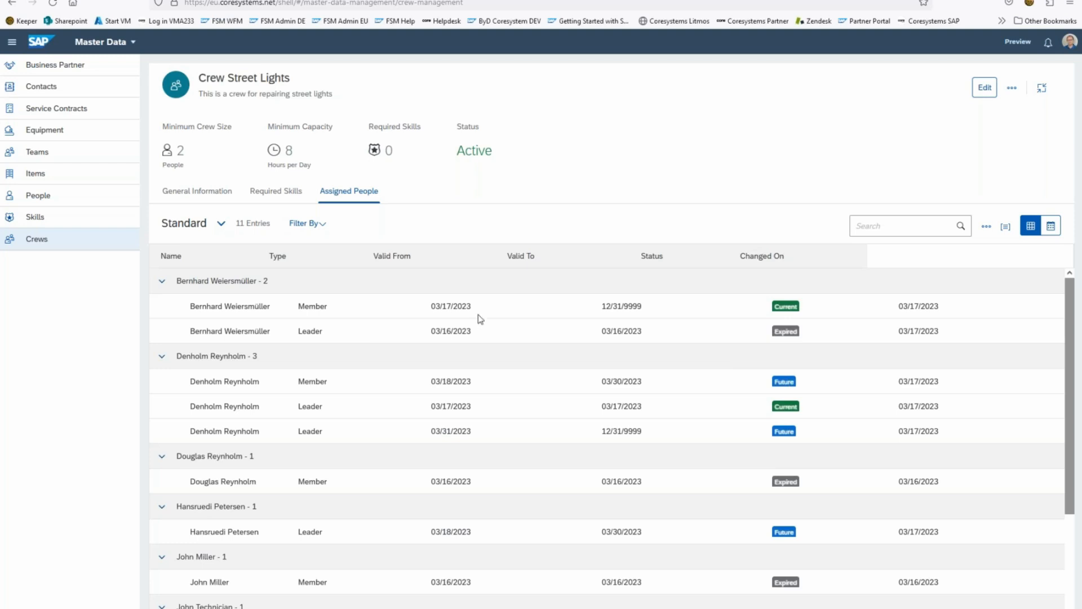
Step: Remove the grouping by Name from the assigned people table
{"action": "left_click", "coordinate": [1006, 230]}
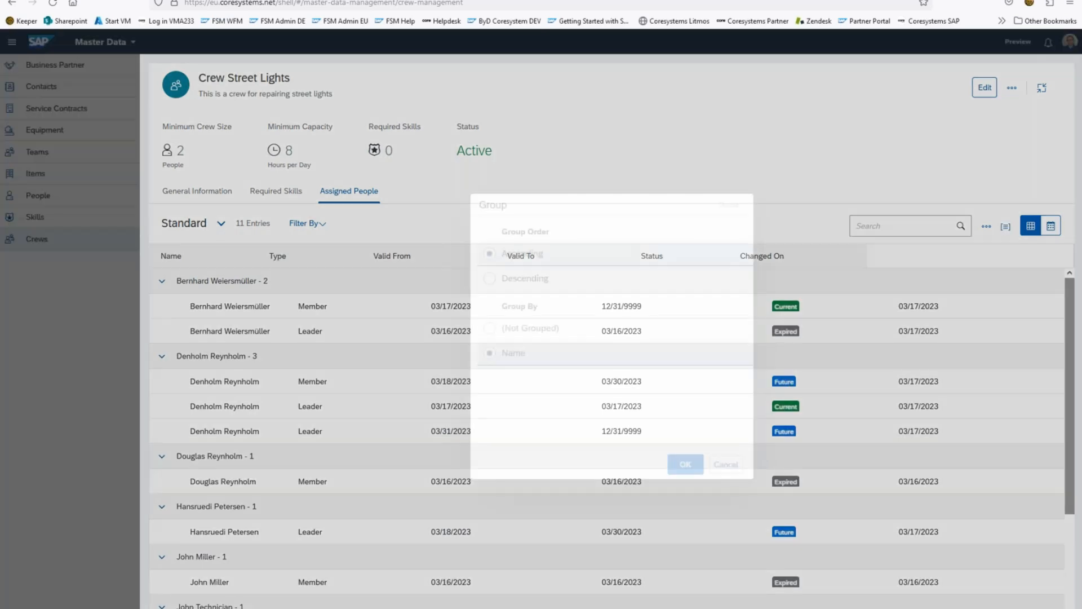
{"action": "left_click", "coordinate": [546, 332]}
{"action": "left_click", "coordinate": [686, 464]}
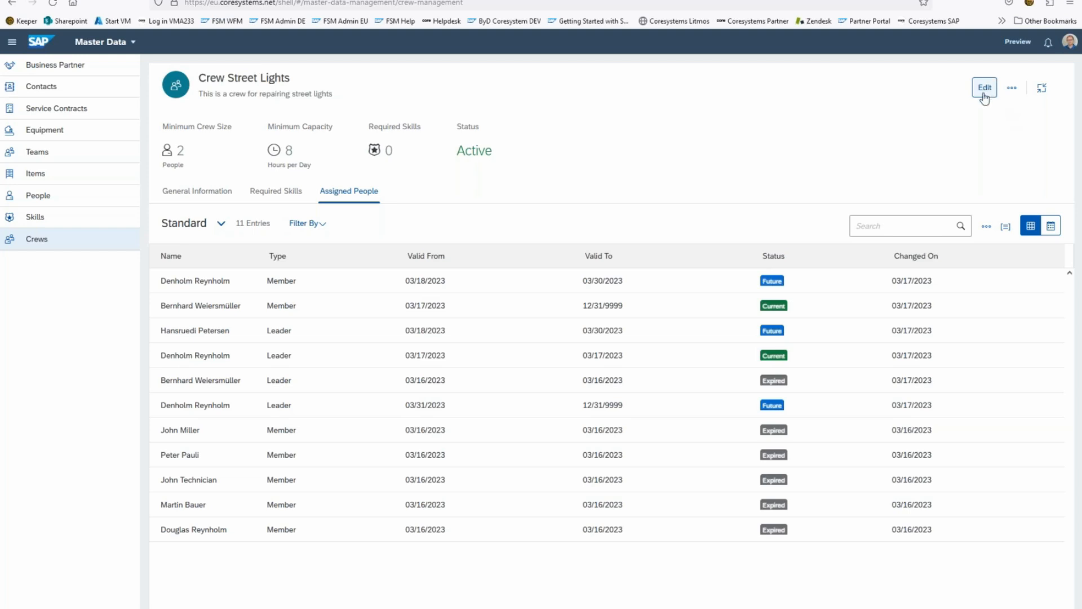
Step: Start editing the crew and look at the assignment types for the member assignment starting 03/18/2023, leaving that assignment's dialog without saving
{"action": "left_click", "coordinate": [984, 96]}
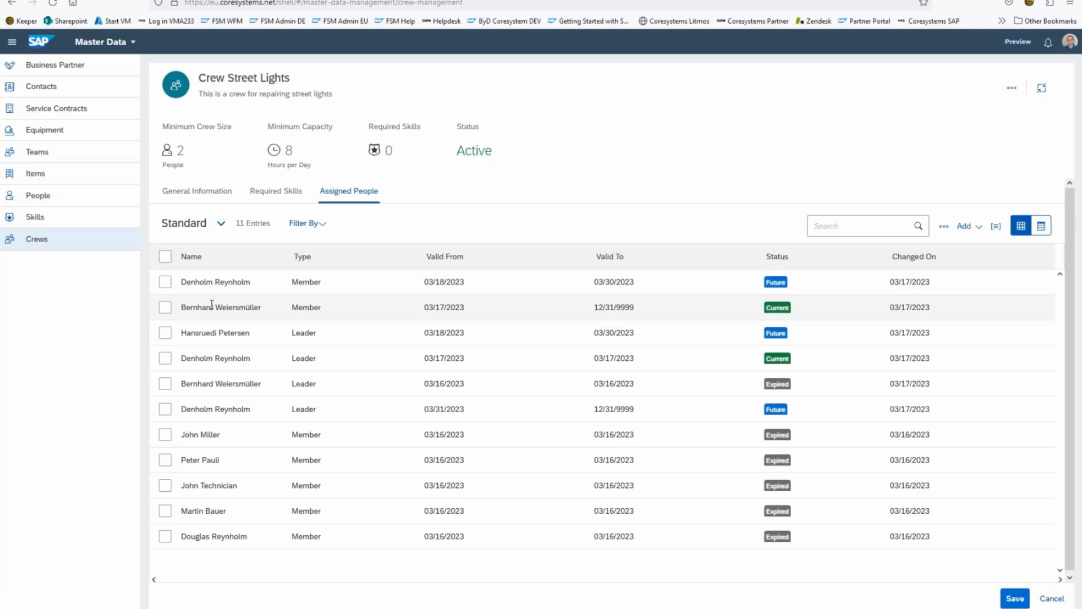
{"action": "left_click", "coordinate": [165, 282]}
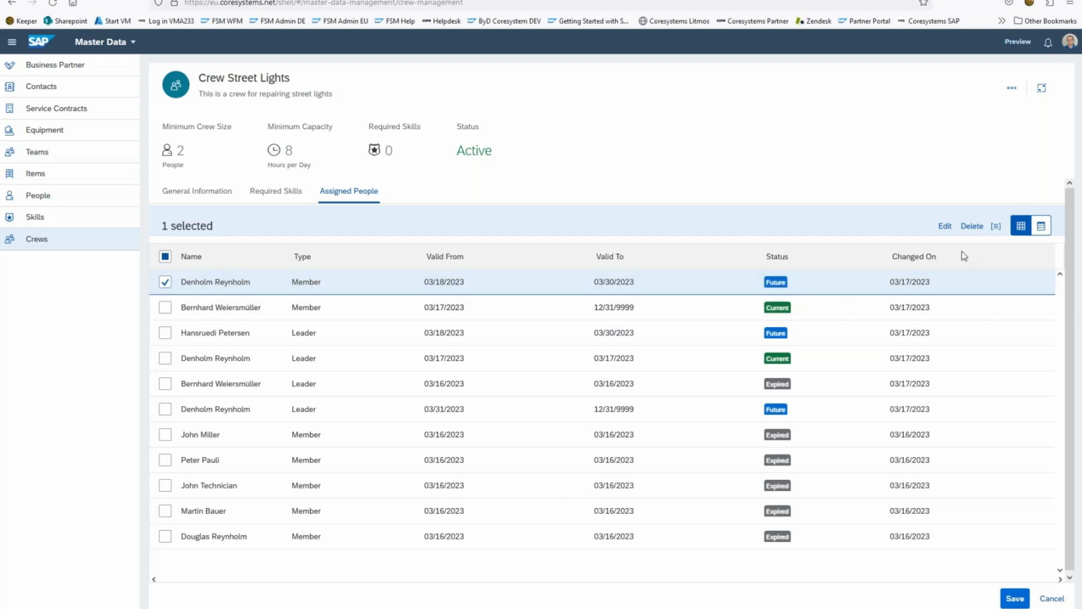
{"action": "left_click", "coordinate": [950, 229]}
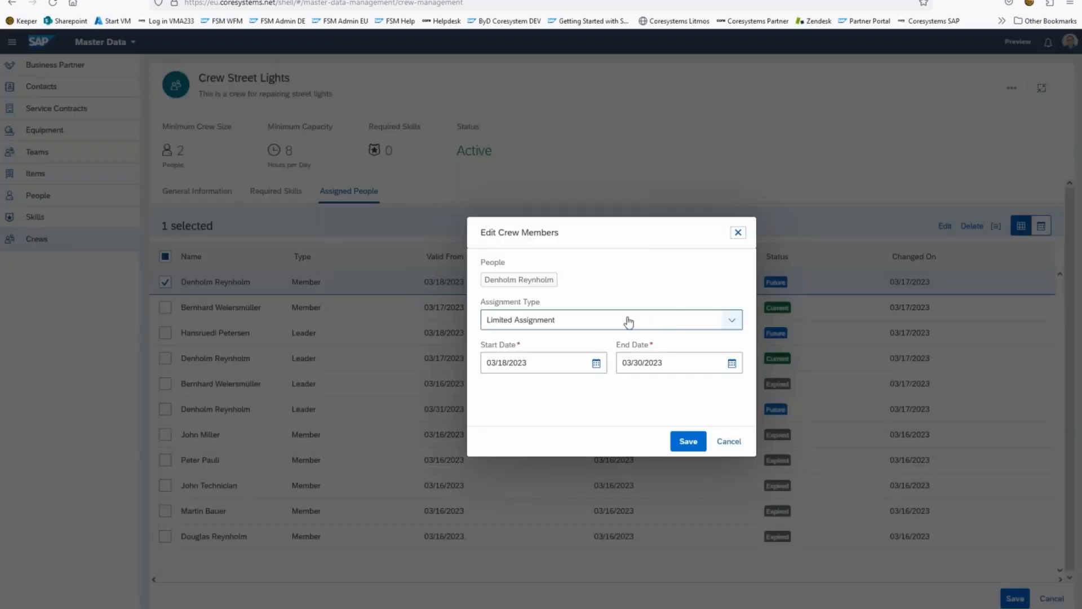
{"action": "left_click", "coordinate": [733, 323]}
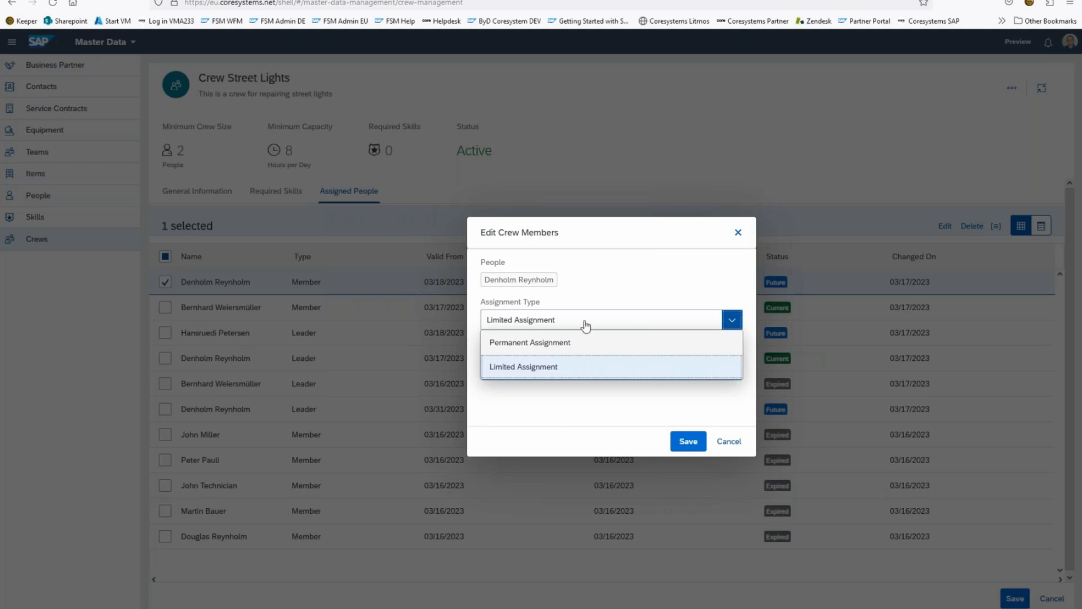
{"action": "left_click", "coordinate": [620, 278]}
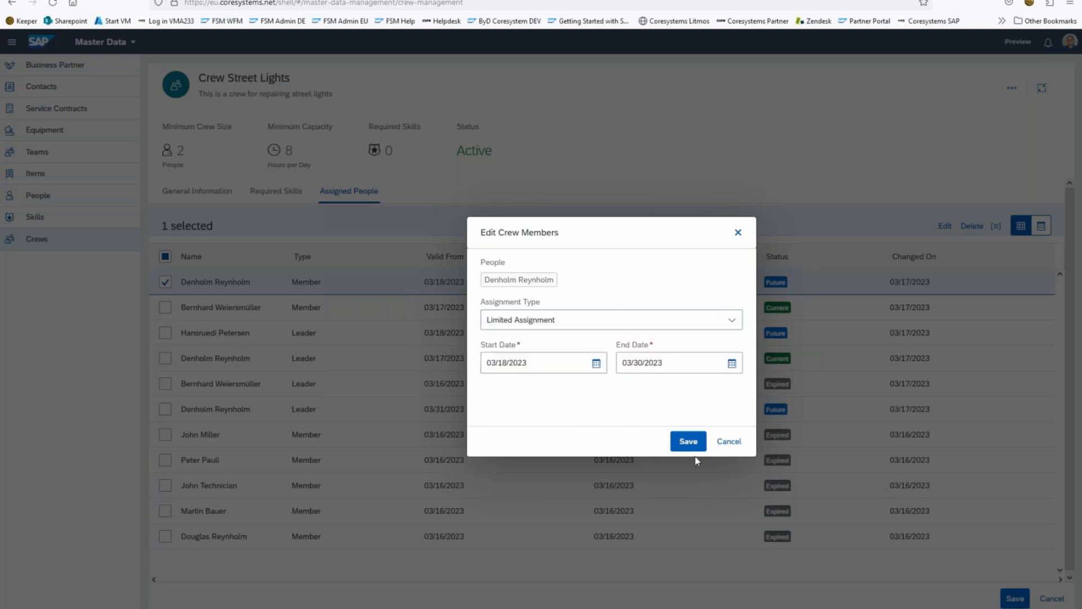
{"action": "left_click", "coordinate": [743, 444]}
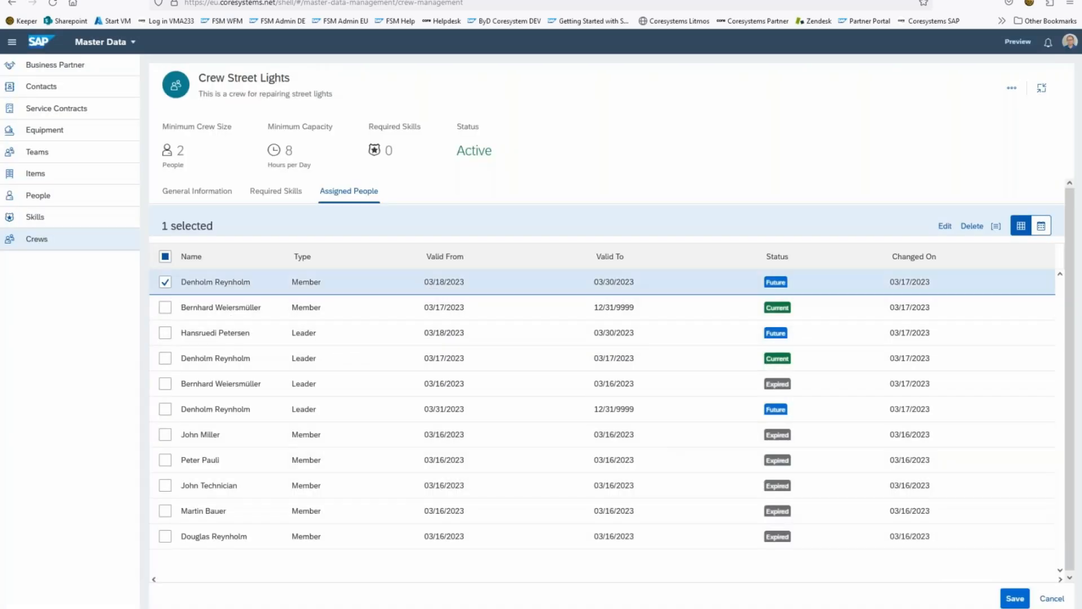
{"action": "left_click", "coordinate": [165, 282]}
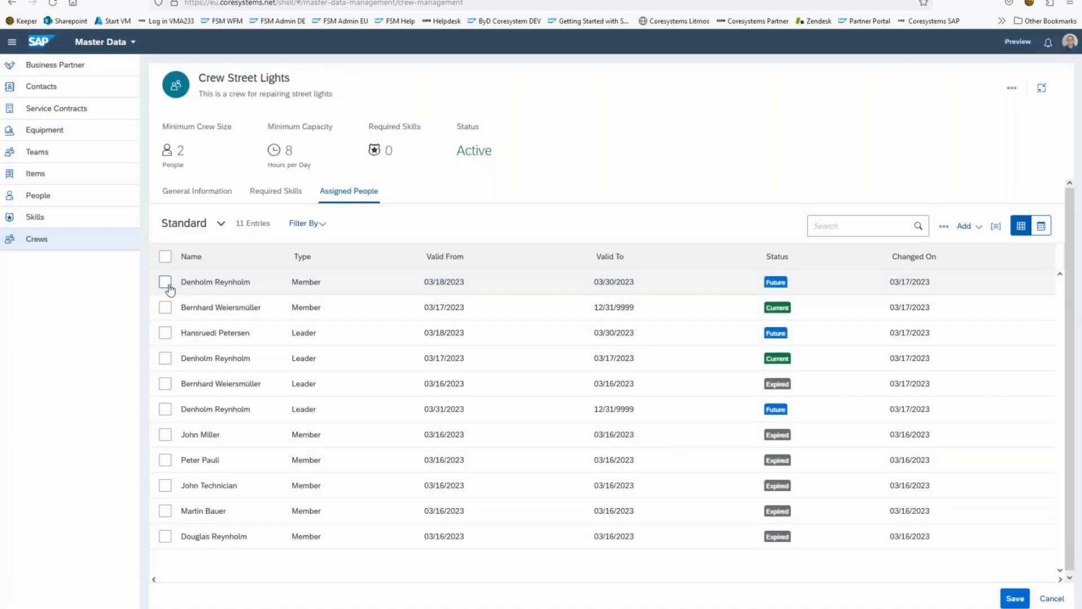
Step: Look at the actions for the leader assignment starting 03/18/2023 and the options for adding people, and save the crew
{"action": "left_click", "coordinate": [165, 333]}
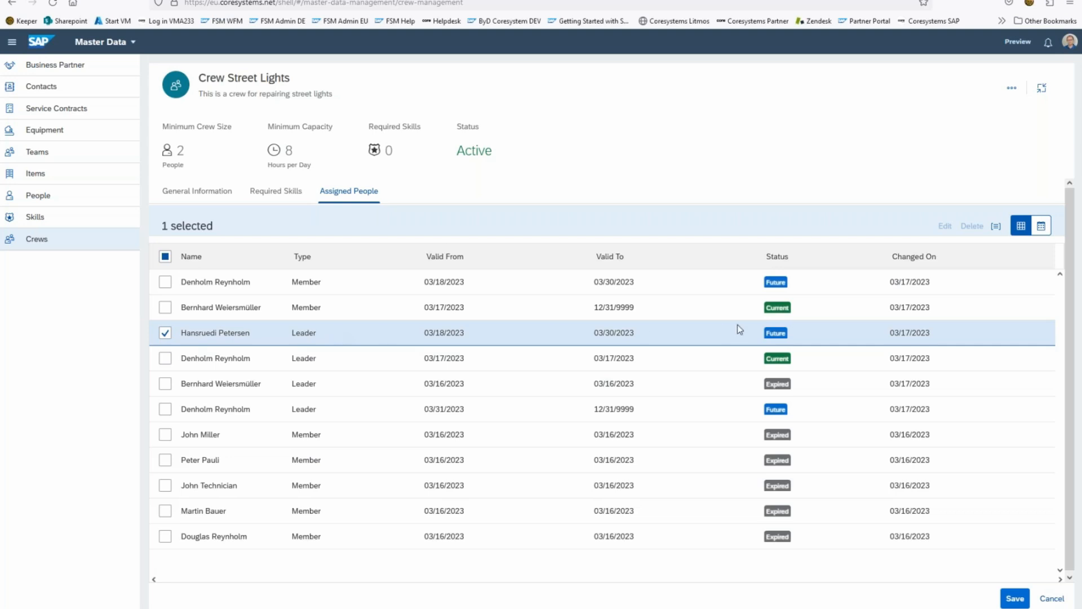
{"action": "left_click", "coordinate": [166, 334]}
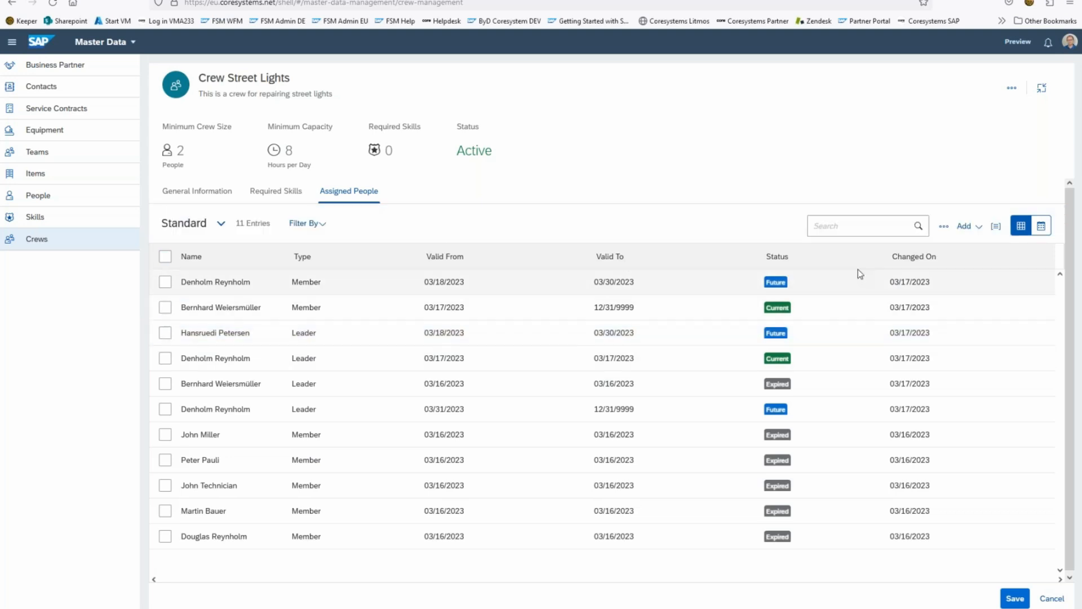
{"action": "left_click", "coordinate": [963, 227]}
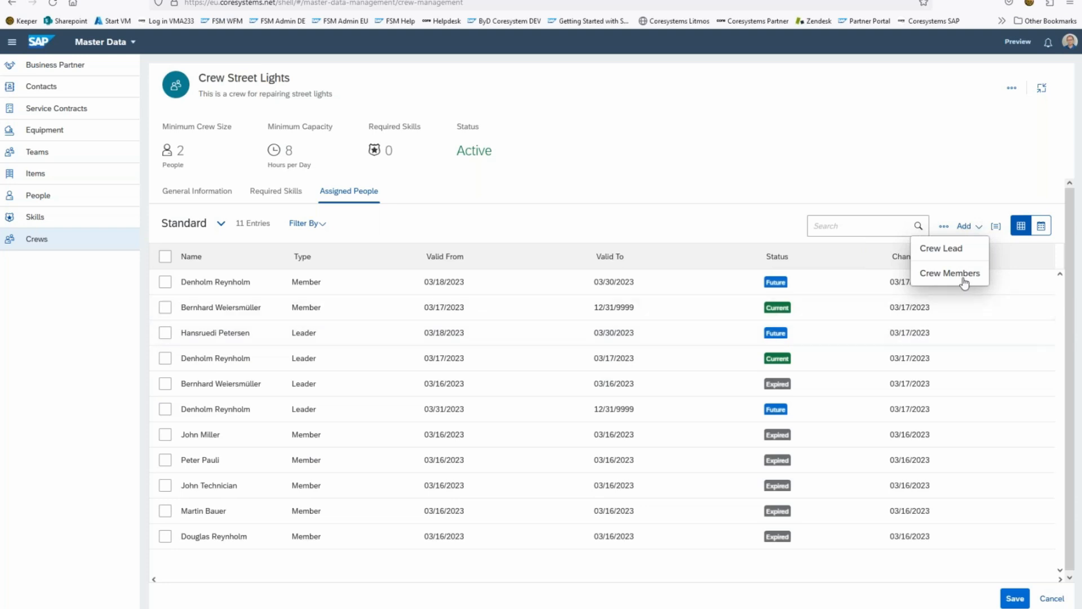
{"action": "left_click", "coordinate": [715, 219]}
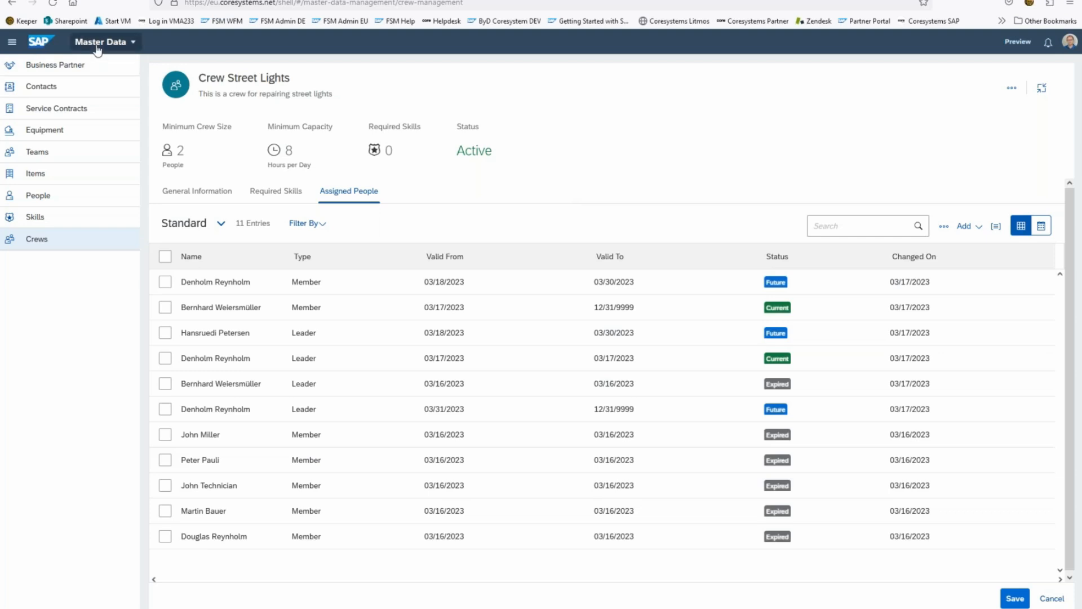
{"action": "left_click", "coordinate": [1014, 600]}
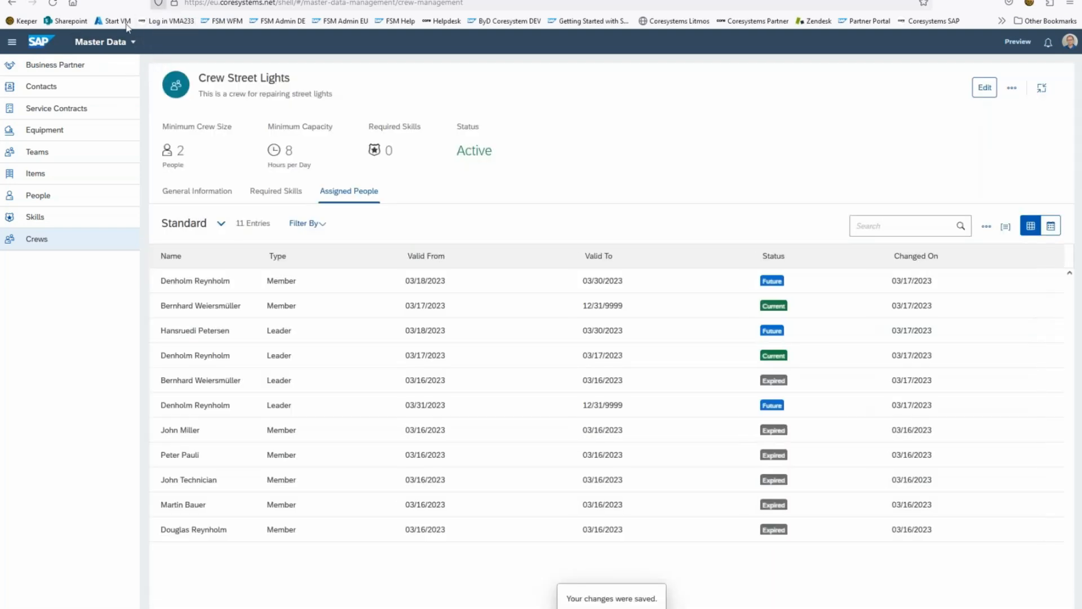
Step: Open the Dispatching Board in Planning and Dispatching and view the summary card of Crew Street Lights
{"action": "left_click", "coordinate": [105, 42]}
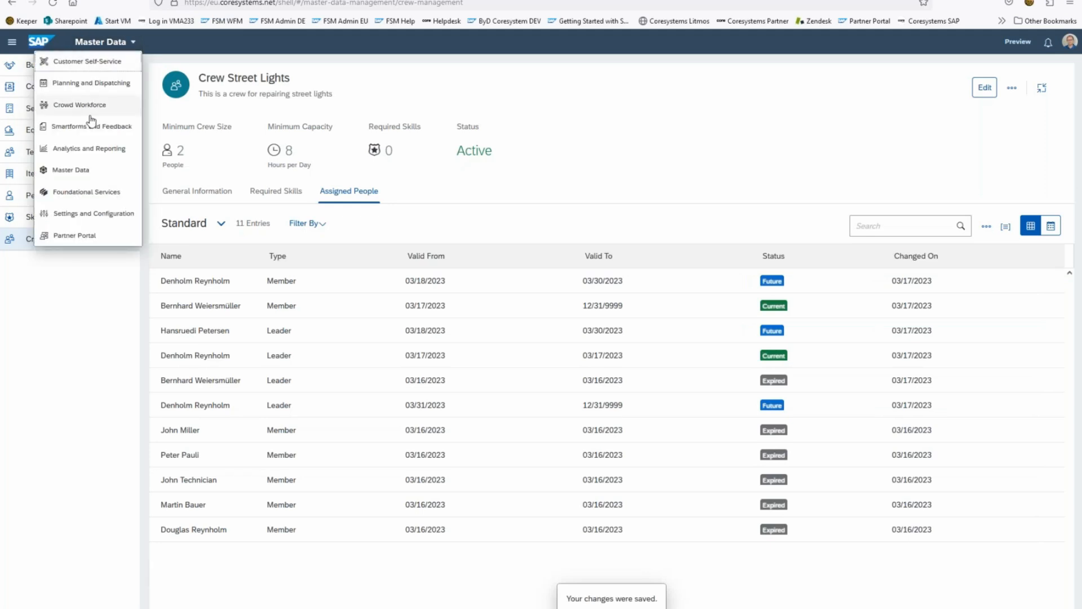
{"action": "left_click", "coordinate": [87, 83]}
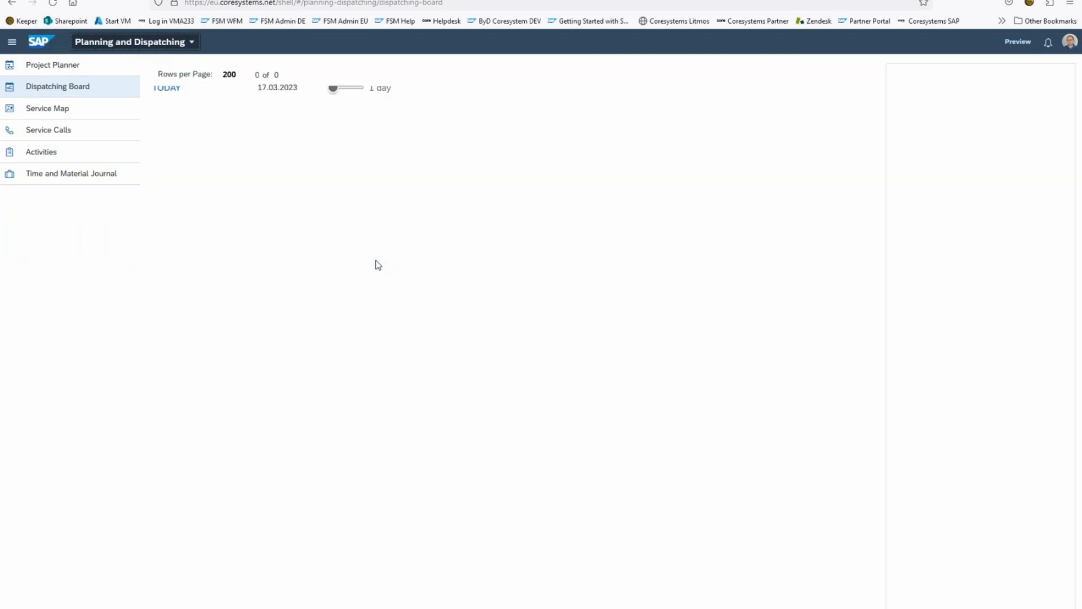
{"action": "scroll", "coordinate": [294, 244], "scroll_direction": "down", "scroll_amount": 1}
{"action": "scroll", "coordinate": [294, 246], "scroll_direction": "down", "scroll_amount": 2}
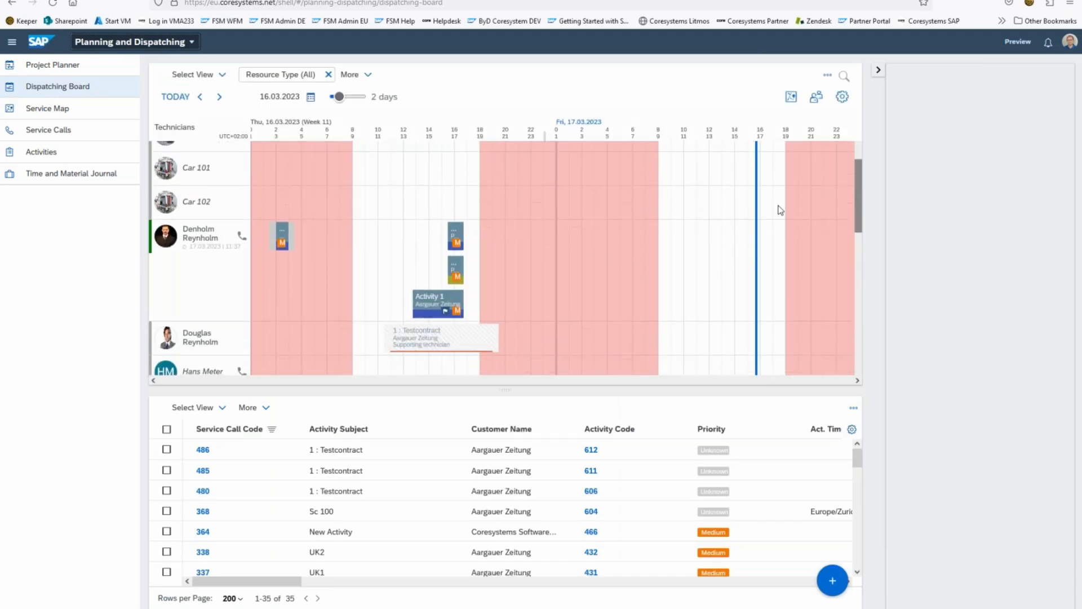
{"action": "left_click_drag", "start_coordinate": [858, 203], "coordinate": [875, 351]}
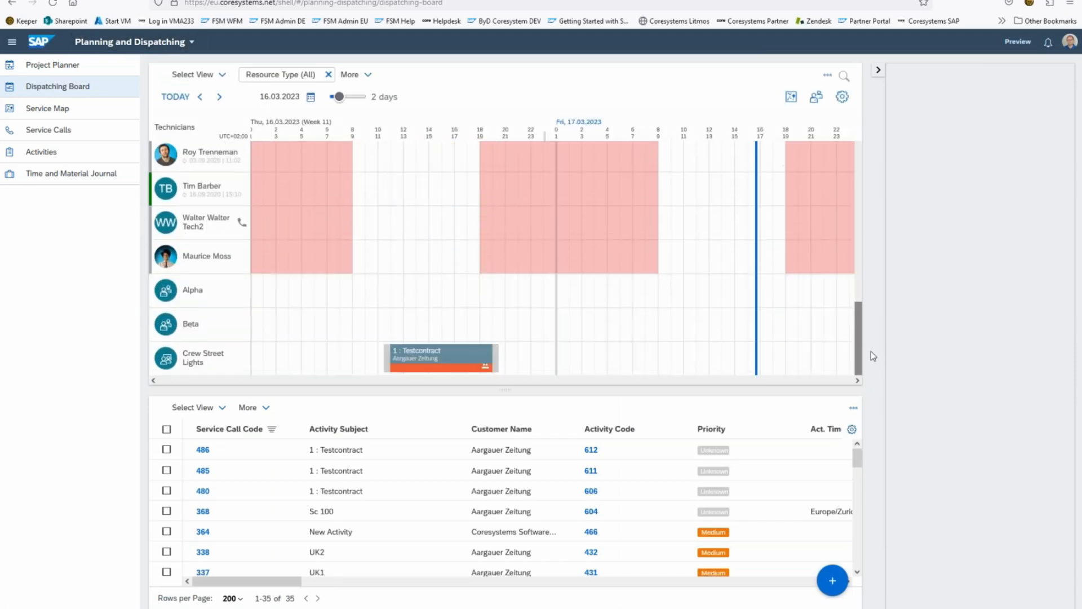
{"action": "left_click", "coordinate": [166, 364]}
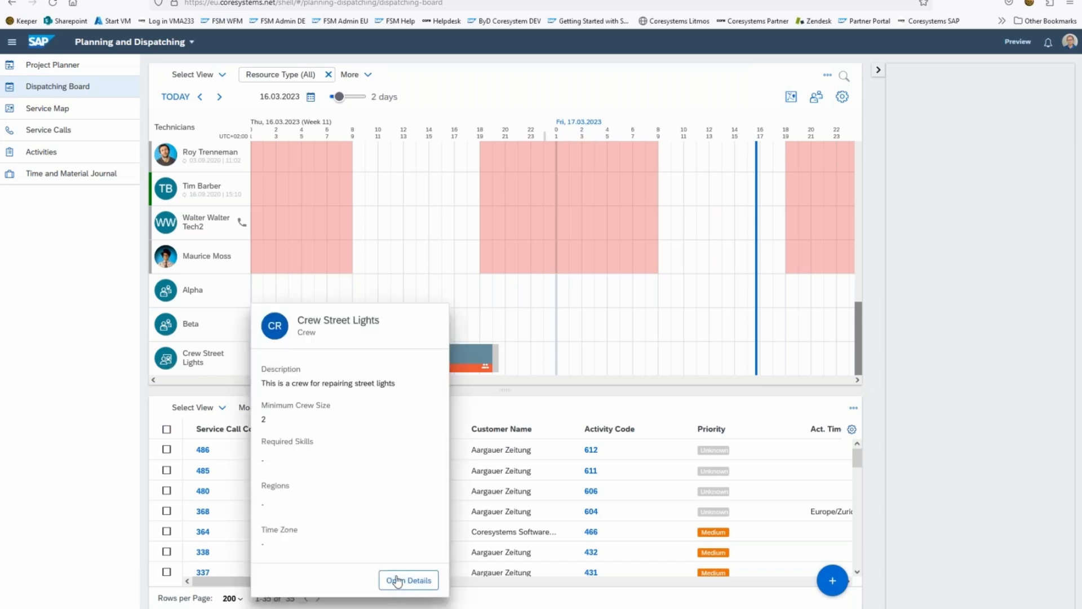
{"action": "left_click", "coordinate": [591, 354]}
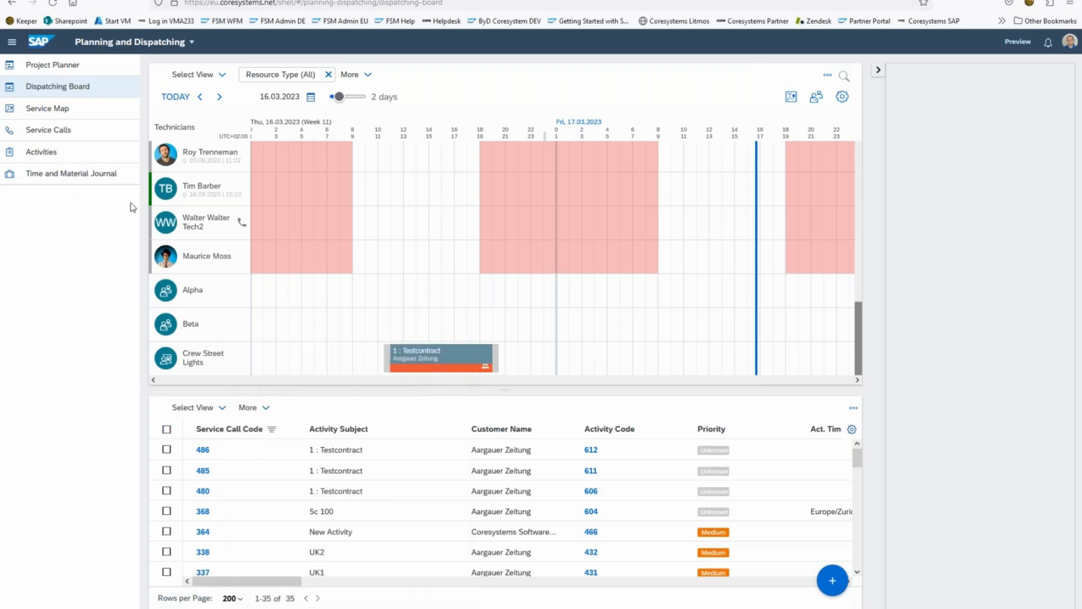
Step: Open the general Planning and Dispatching settings in Settings and Configuration and examine the full activity settings, including planning with crews
{"action": "left_click", "coordinate": [120, 42]}
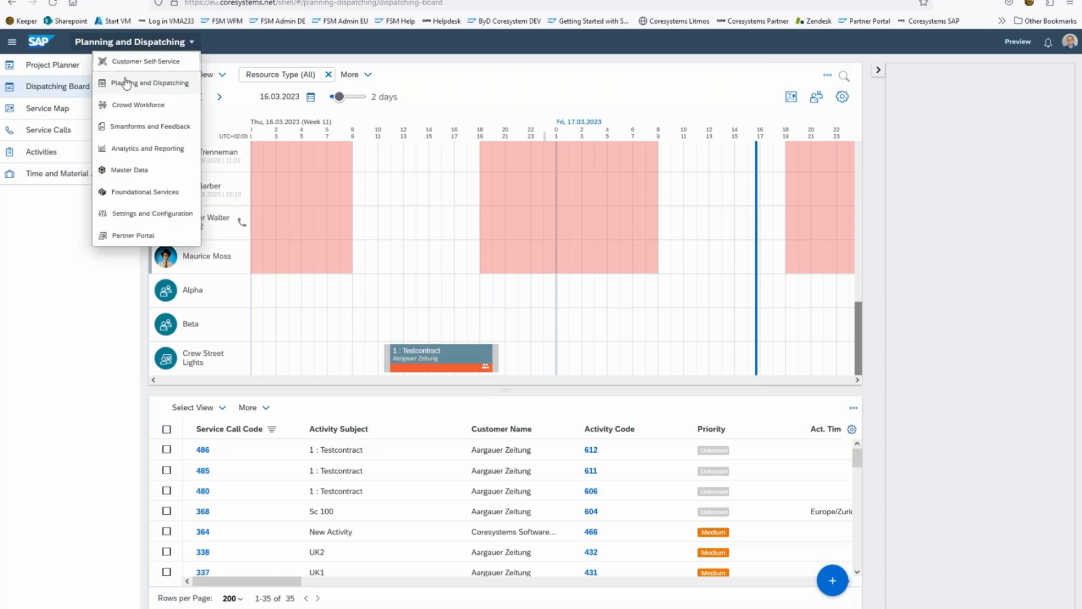
{"action": "left_click", "coordinate": [127, 214]}
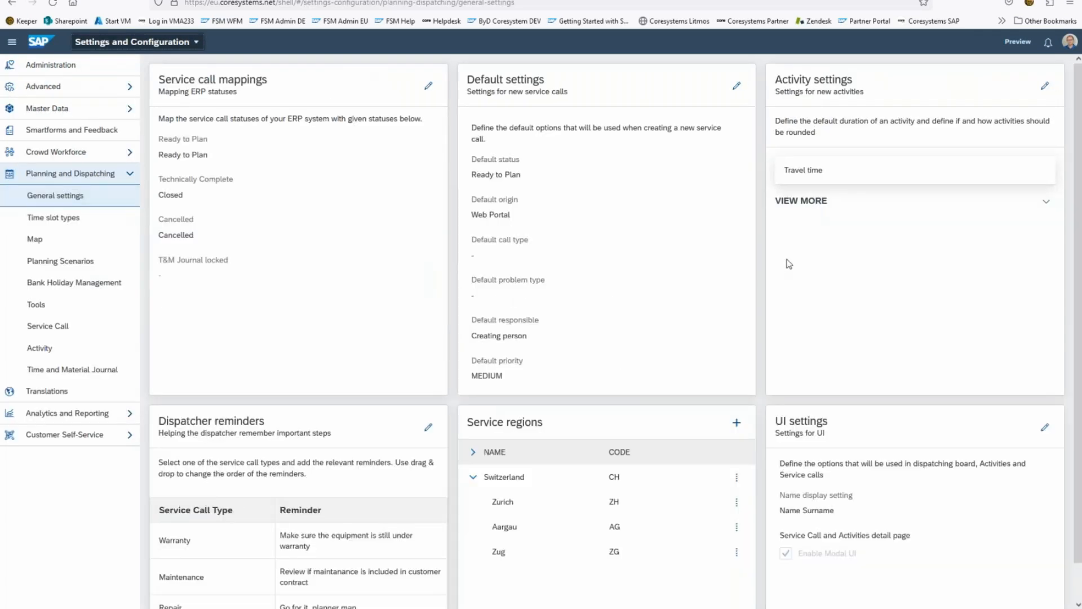
{"action": "left_click", "coordinate": [1046, 201]}
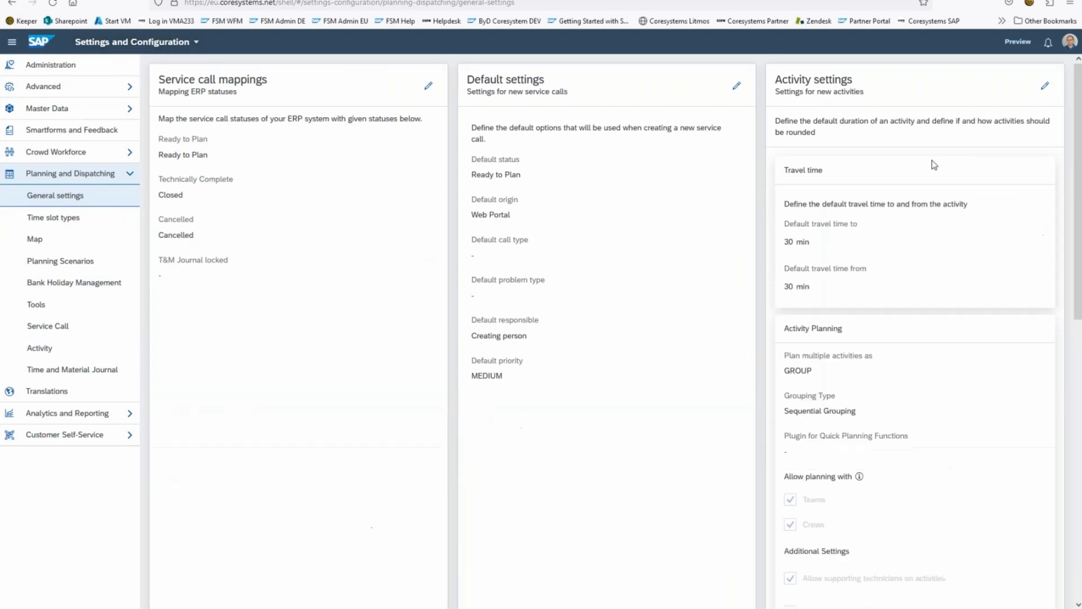
{"action": "scroll", "coordinate": [885, 360], "scroll_direction": "down", "scroll_amount": 3}
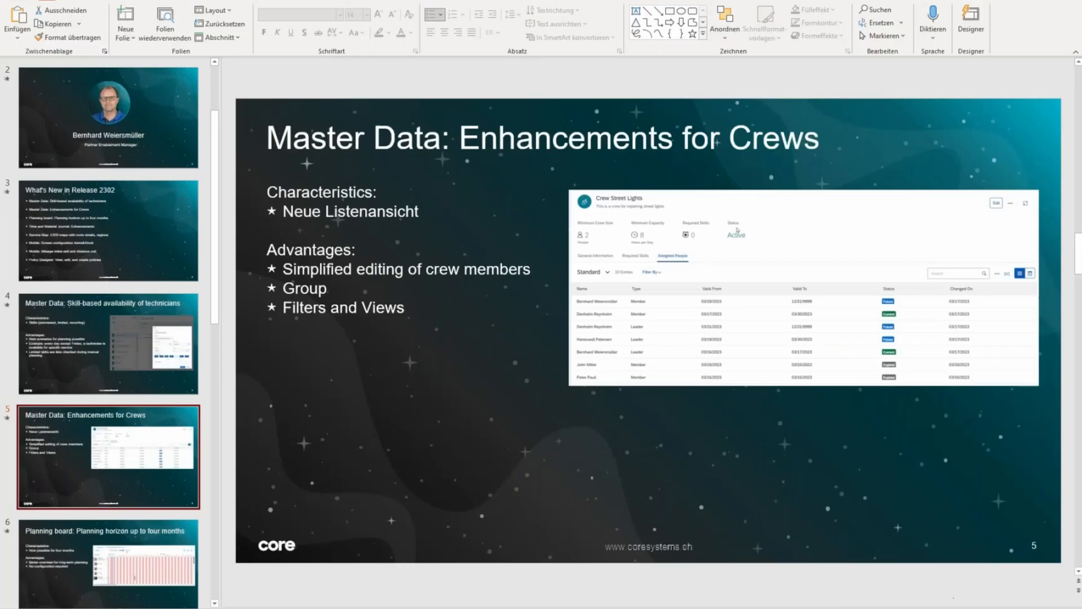
Step: Switch to PowerPoint and start the slide show from the slide "Master Data: Enhancements for Crews"
{"action": "key", "text": "shift+F5"}
{"action": "left_click", "coordinate": [191, 311]}
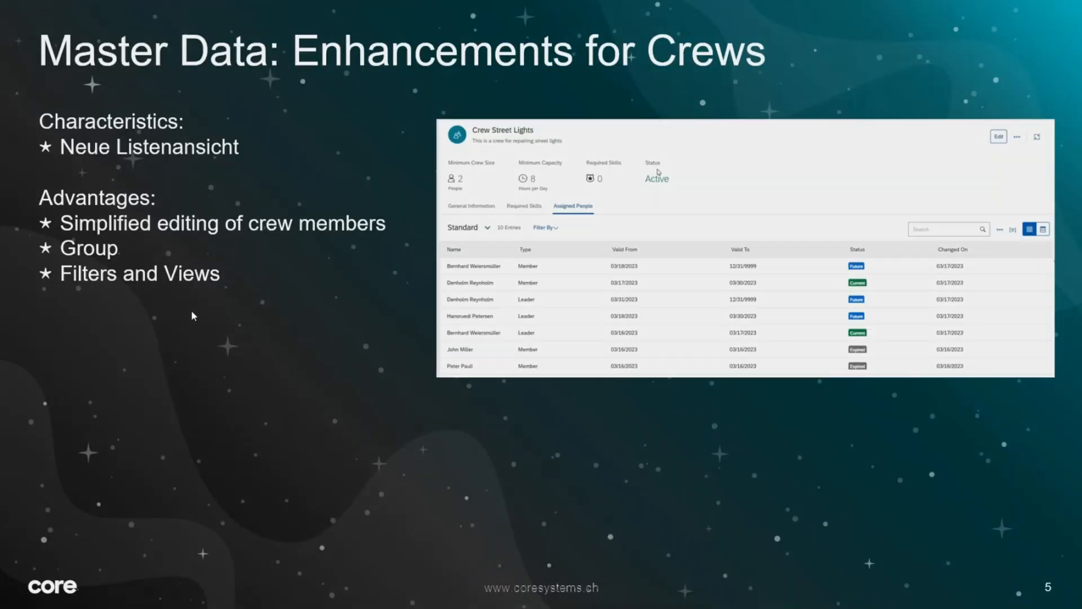
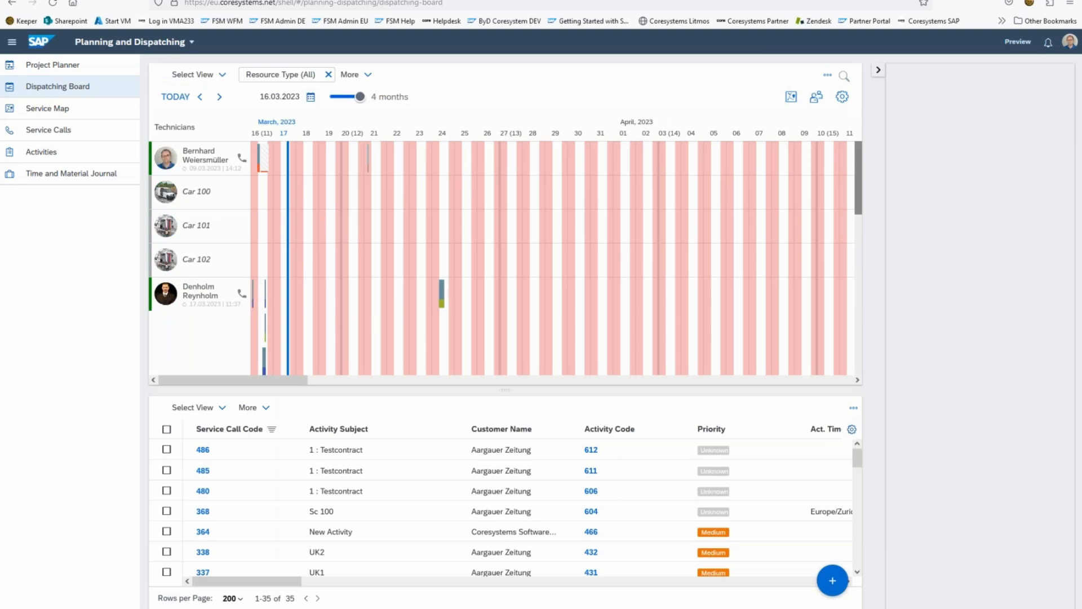
Step: Reduce the dispatching board's planning horizon to 2 days and view the route of the technician listed below Car 102
{"action": "left_click_drag", "start_coordinate": [360, 97], "coordinate": [340, 103]}
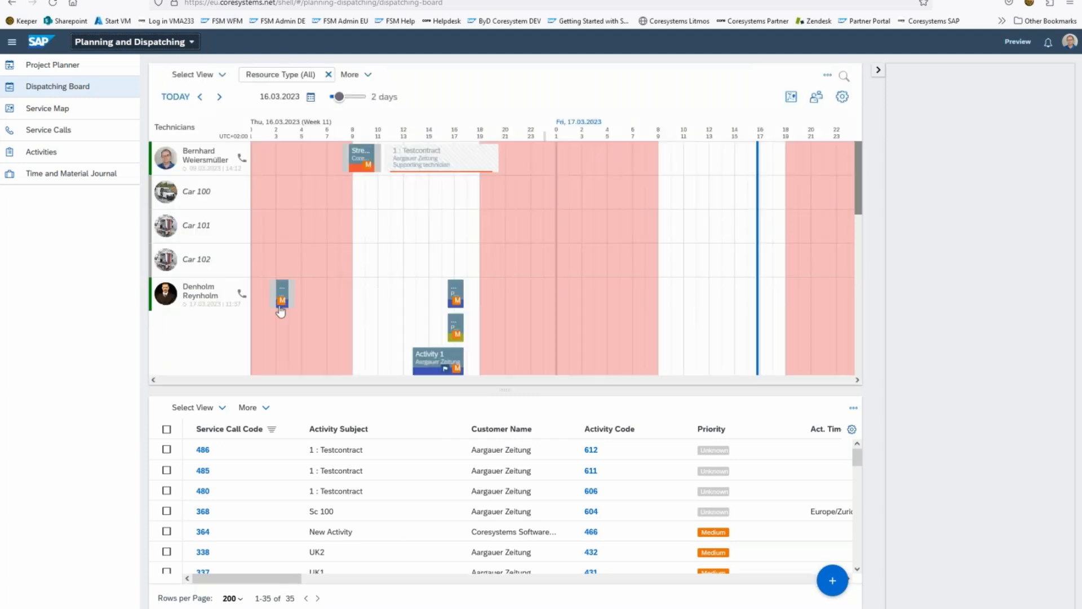
{"action": "right_click", "coordinate": [213, 297]}
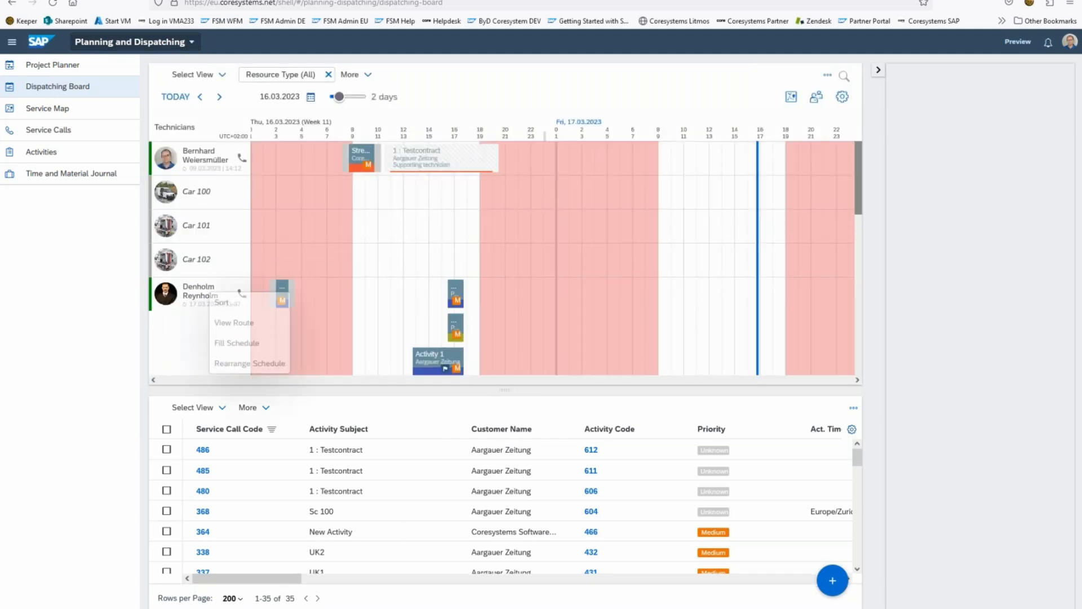
{"action": "left_click", "coordinate": [242, 322]}
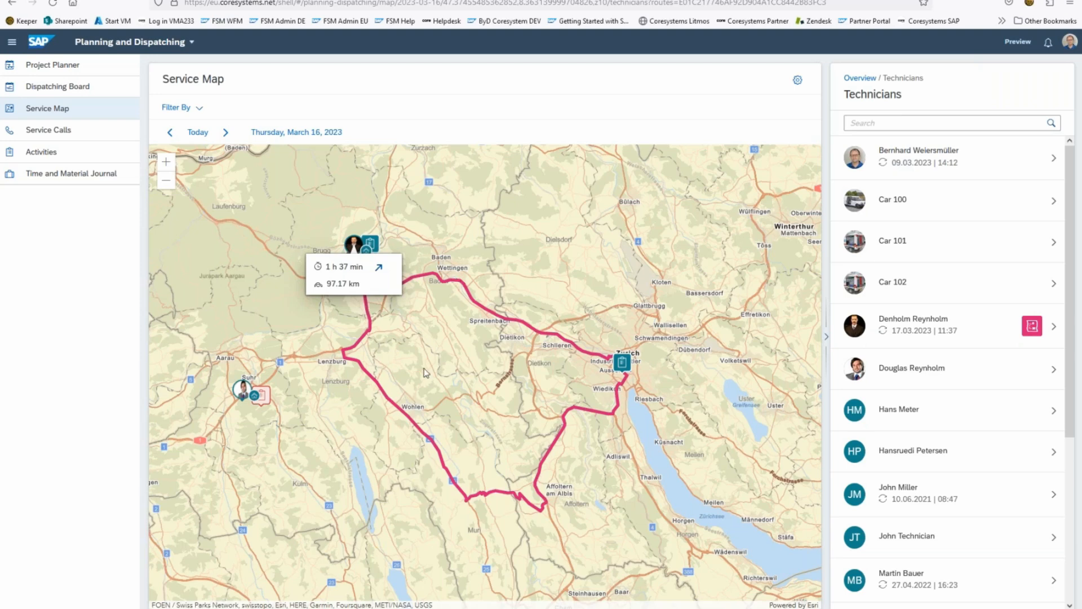
Step: Examine the technician's route details on the service map, from start location to destination, and collapse them
{"action": "left_click", "coordinate": [379, 269]}
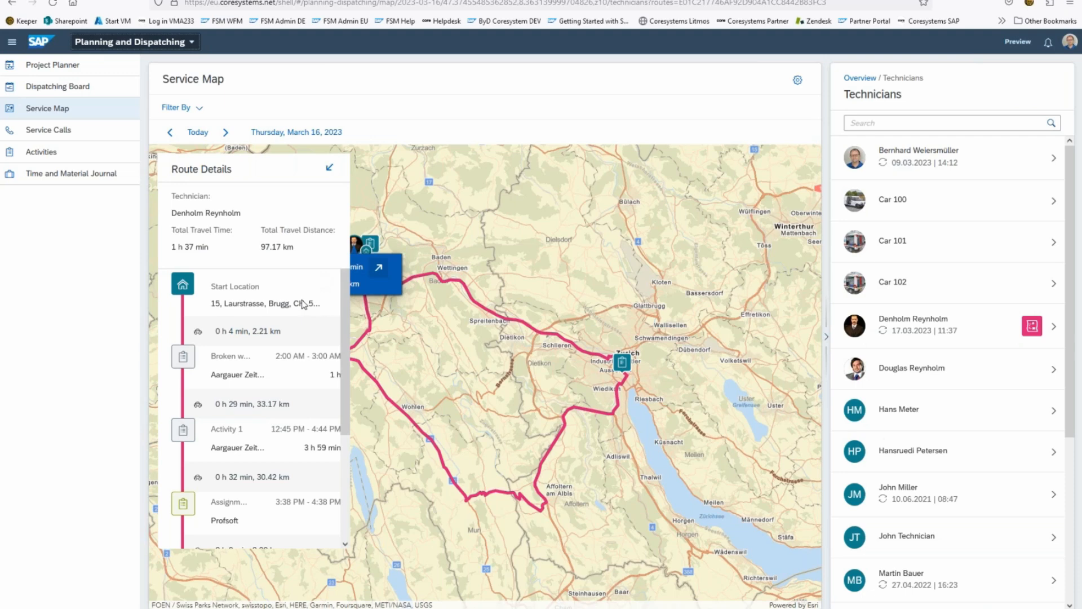
{"action": "left_click_drag", "start_coordinate": [344, 313], "coordinate": [343, 428]}
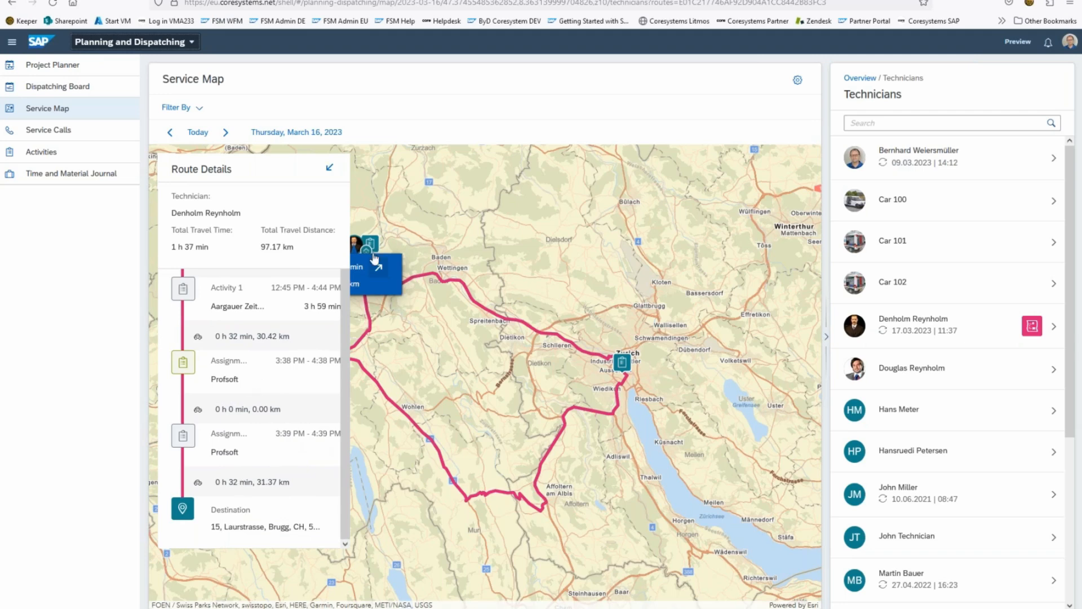
{"action": "left_click", "coordinate": [332, 167]}
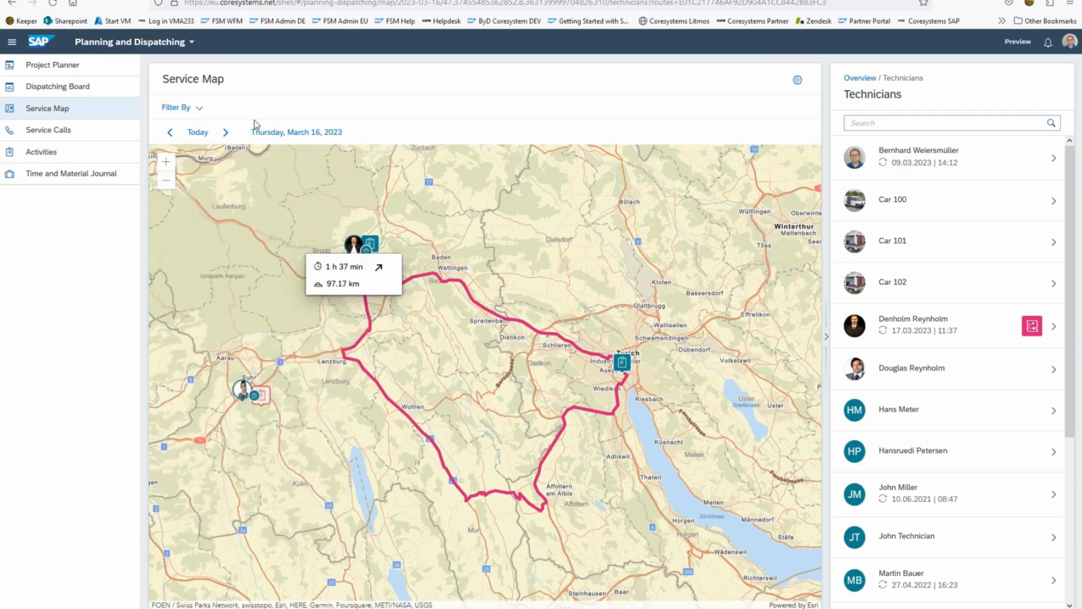
Step: Open the Planning and Dispatching map settings in Settings and Configuration and choose ESRI as the map provider
{"action": "left_click", "coordinate": [109, 45]}
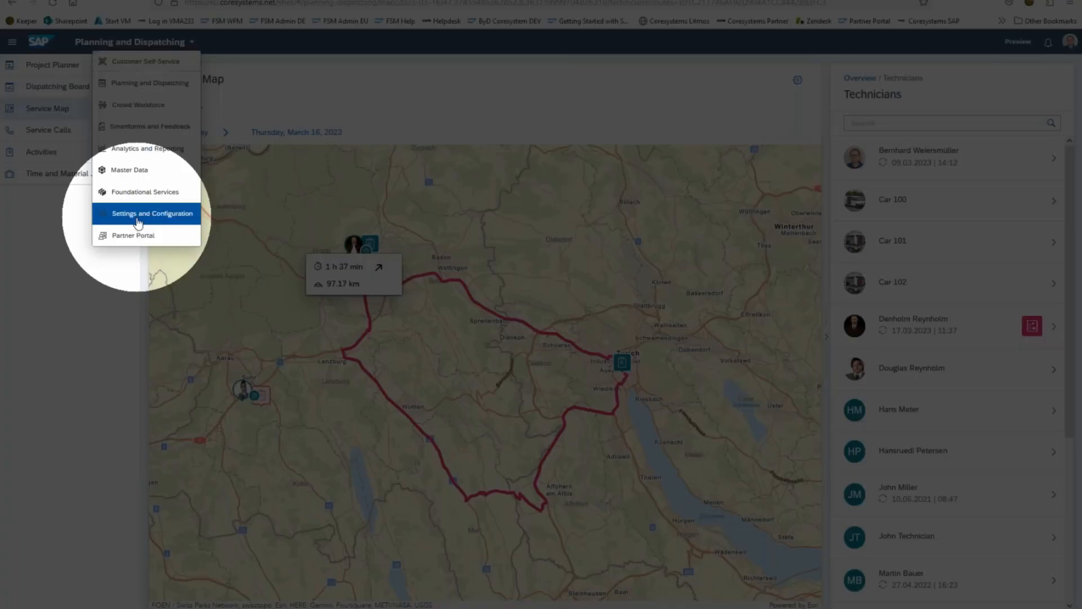
{"action": "left_click", "coordinate": [137, 217]}
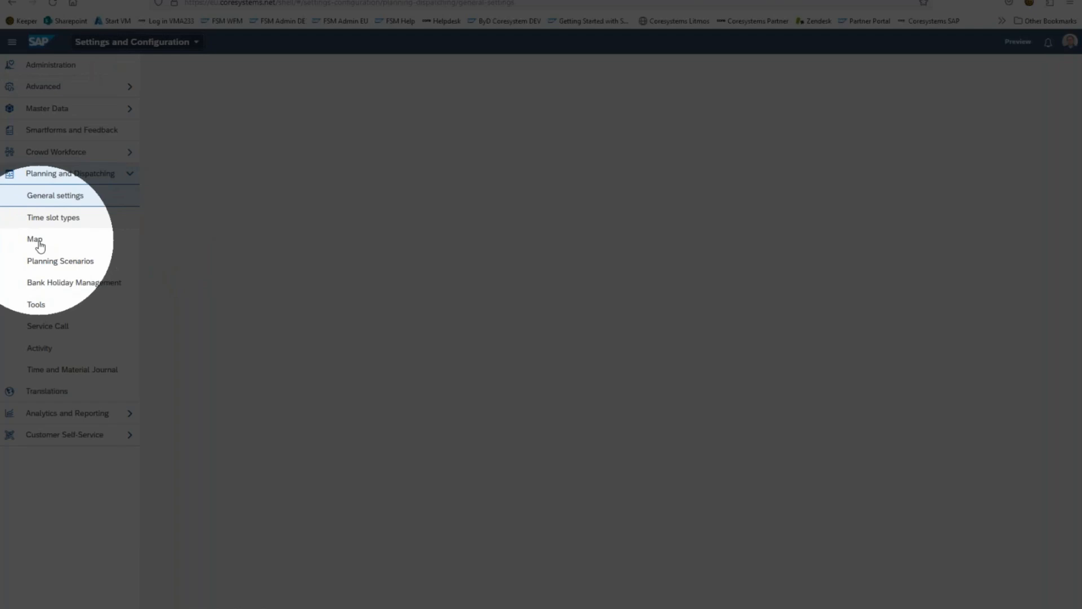
{"action": "left_click", "coordinate": [35, 239]}
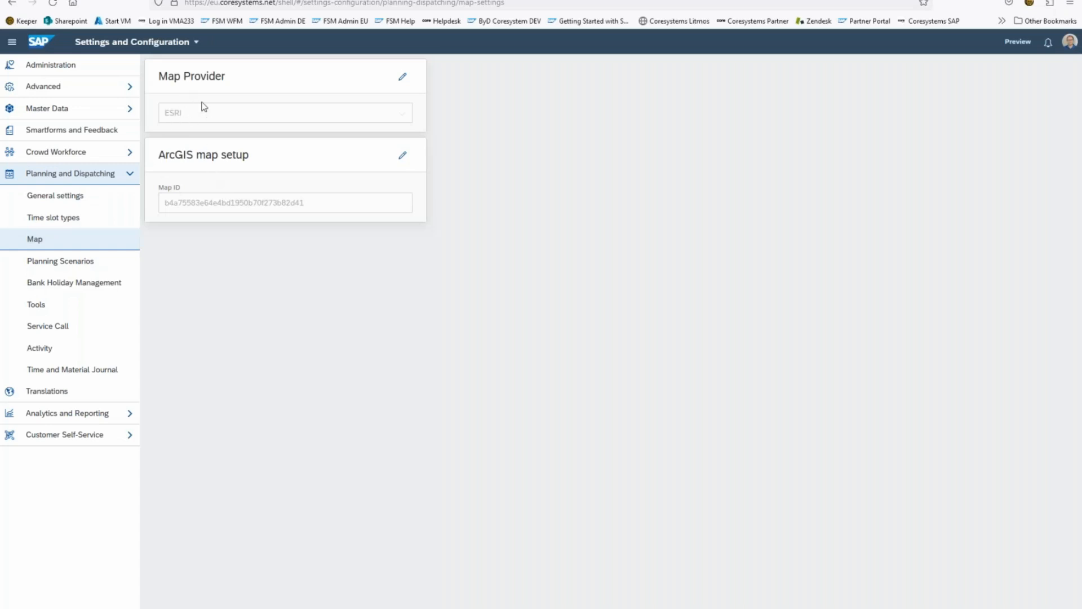
{"action": "left_click", "coordinate": [403, 77]}
{"action": "left_click", "coordinate": [402, 112]}
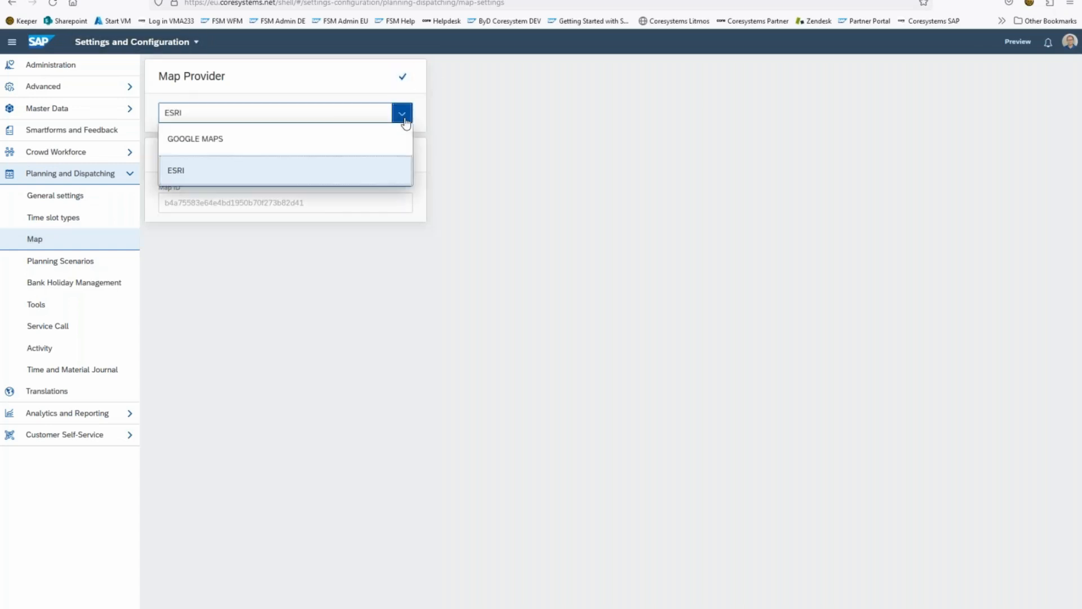
{"action": "left_click", "coordinate": [226, 183]}
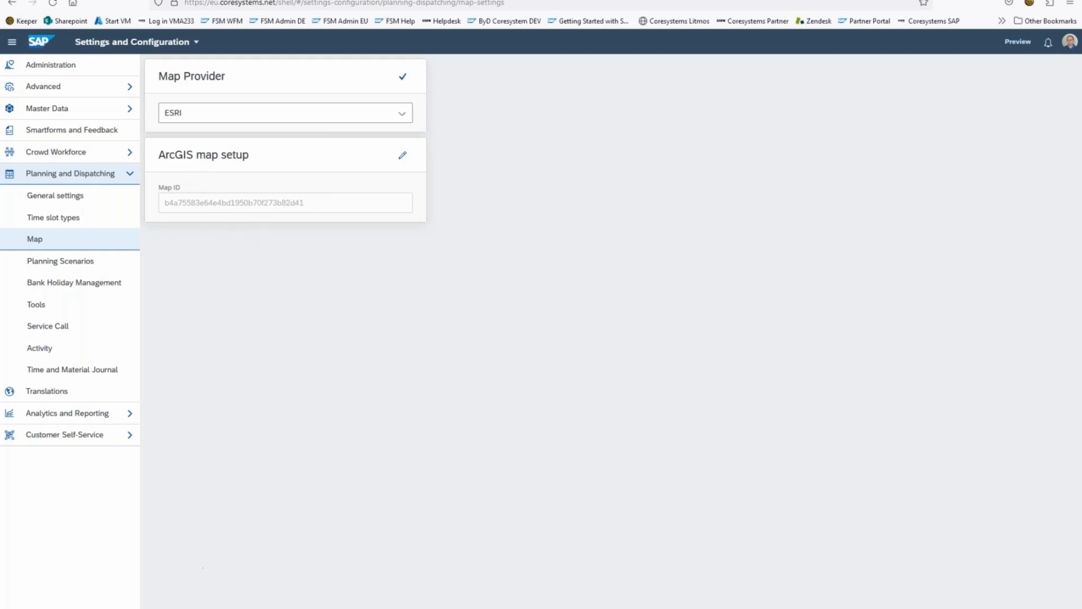
Step: Switch to PowerPoint, start the slide show from the ESRI service map slide and advance to "Mobile: Screen configuration Items&Stock"
{"action": "key", "text": "alt+Tab"}
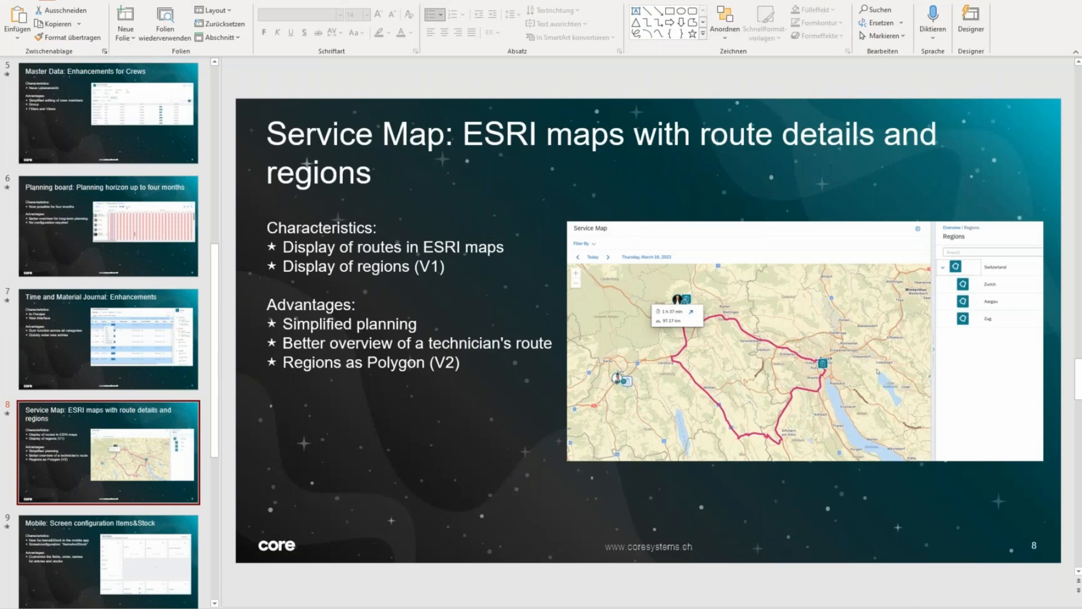
{"action": "key", "text": "shift+F5"}
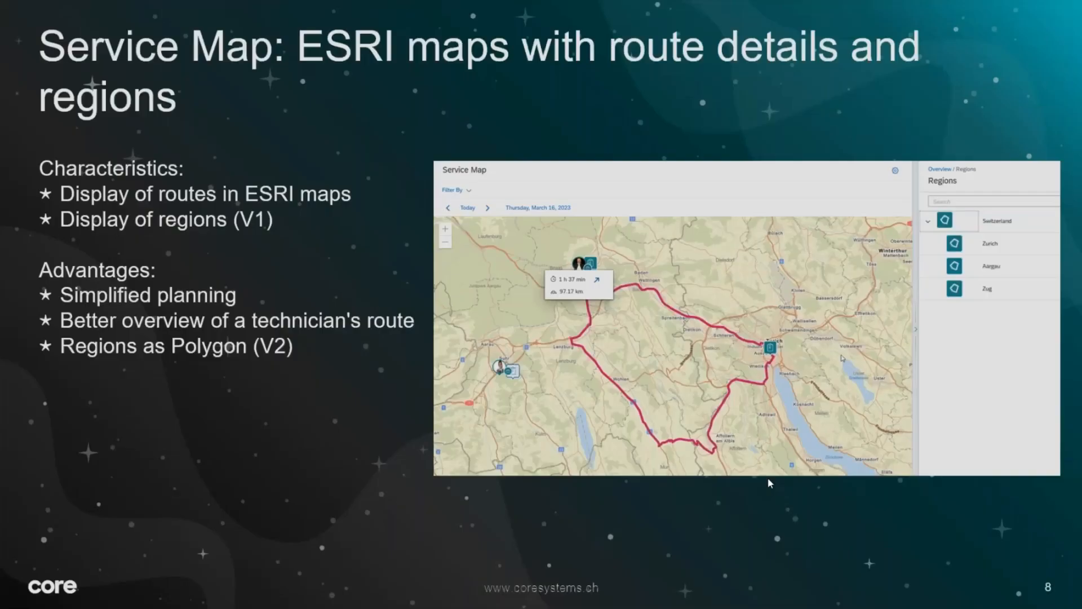
{"action": "key", "text": "Right"}
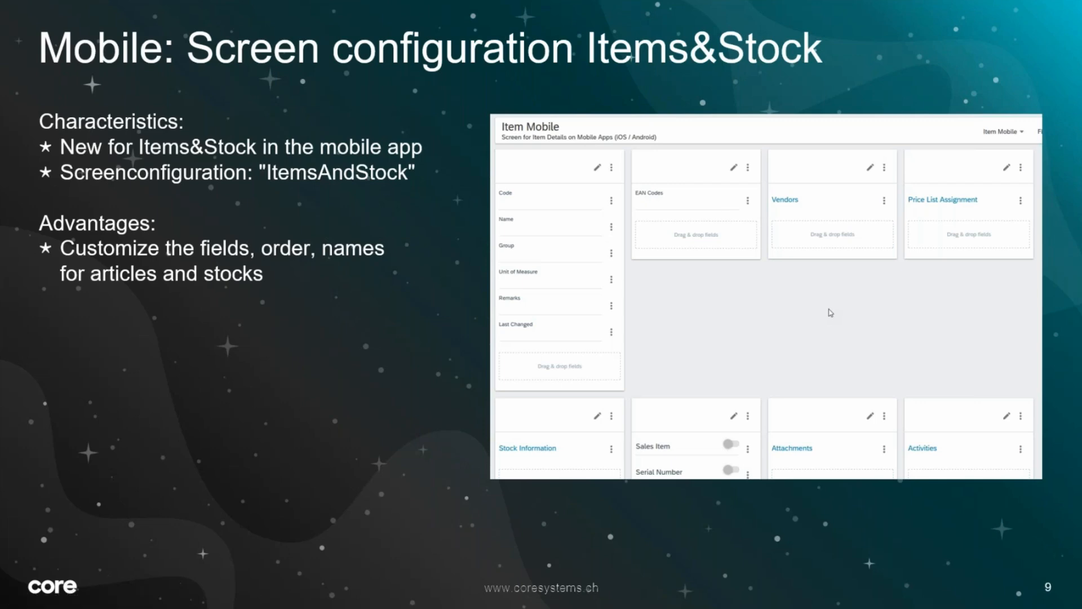
Step: Switch to the FSM Admin Screen Configurations in the browser, search for "item" and open the ItemsAndStock configuration for editing
{"action": "key", "text": "Escape"}
{"action": "key", "text": "alt+Tab"}
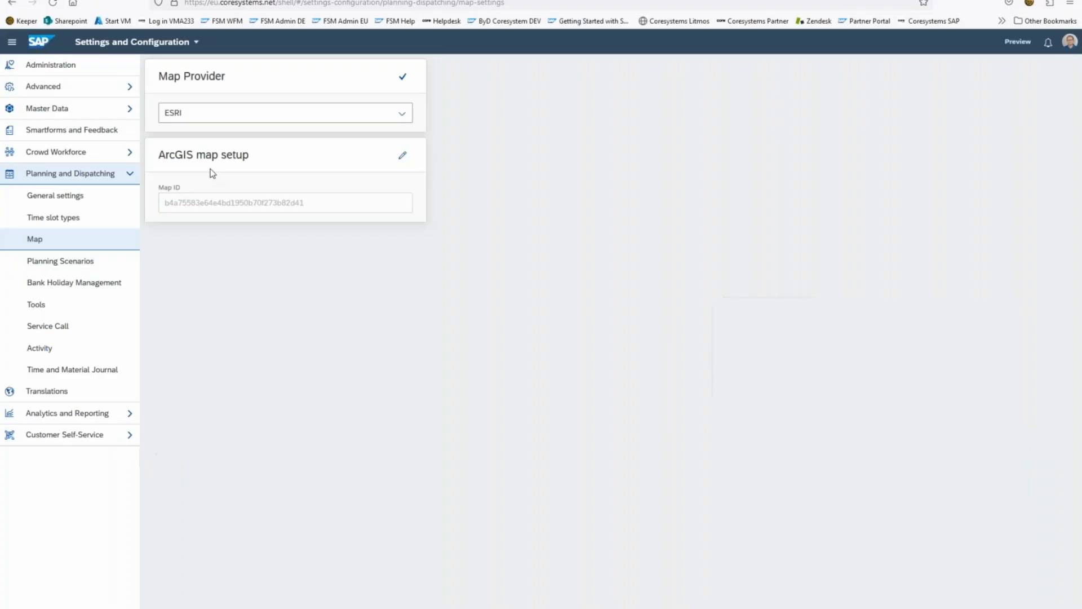
{"action": "left_click", "coordinate": [192, 0]}
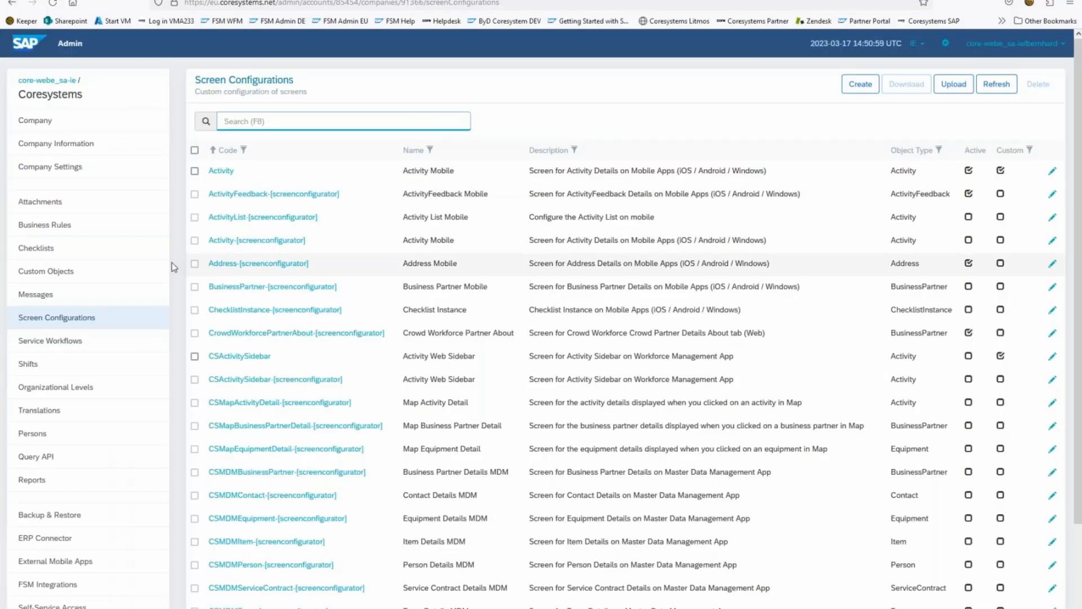
{"action": "left_click", "coordinate": [286, 125]}
{"action": "type", "text": "item"}
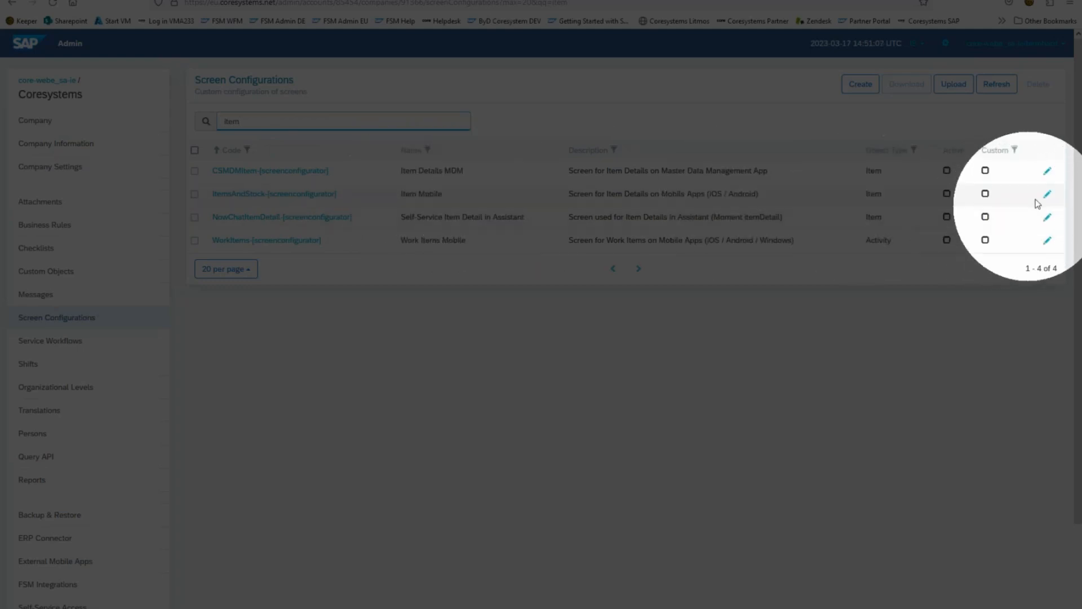
{"action": "left_click", "coordinate": [1046, 202]}
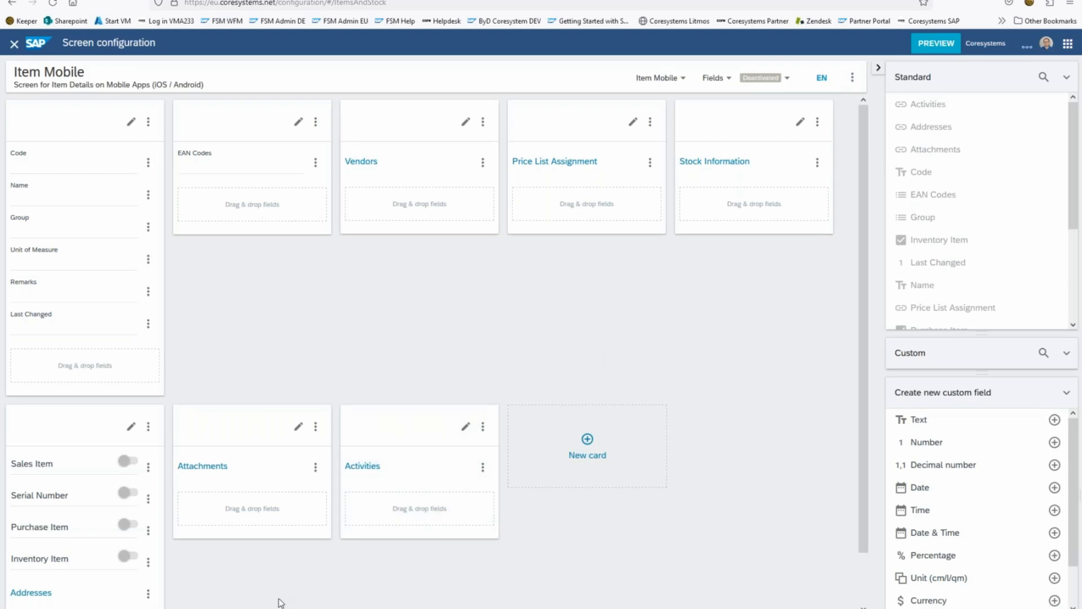
Step: Switch to PowerPoint, resume the slide show at the Items&Stock slide and advance to "Mobile: Mileage inline edit and distance unit"
{"action": "left_click", "coordinate": [207, 607]}
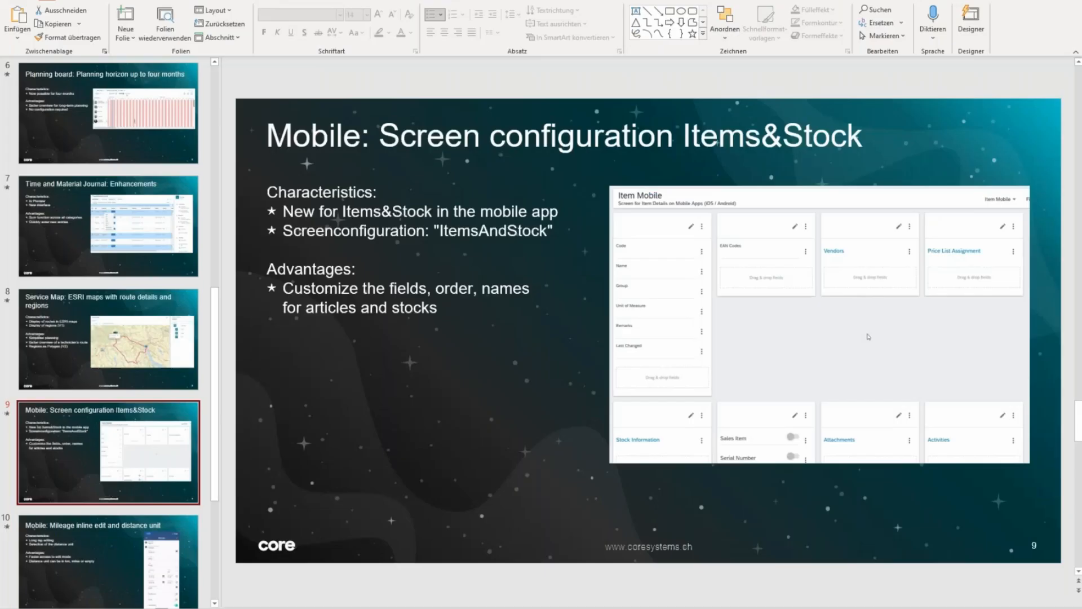
{"action": "key", "text": "shift+F5"}
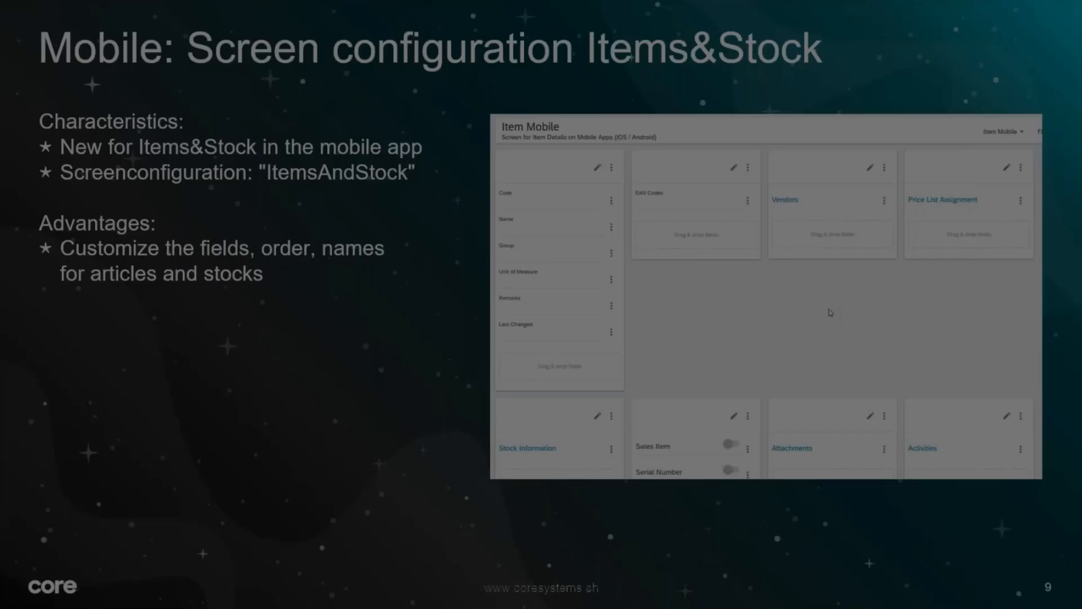
{"action": "key", "text": "Right"}
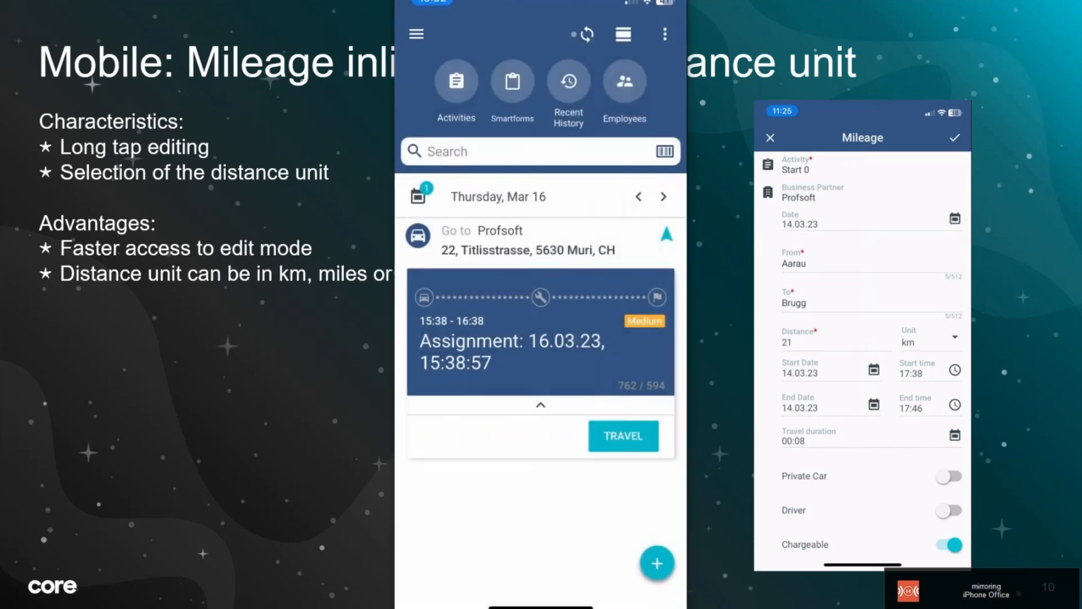
Step: Enlarge the mirrored phone screen, close the Zürich to Brugg mileage and return to the Profsoft assignment
{"action": "double_click", "coordinate": [625, 237]}
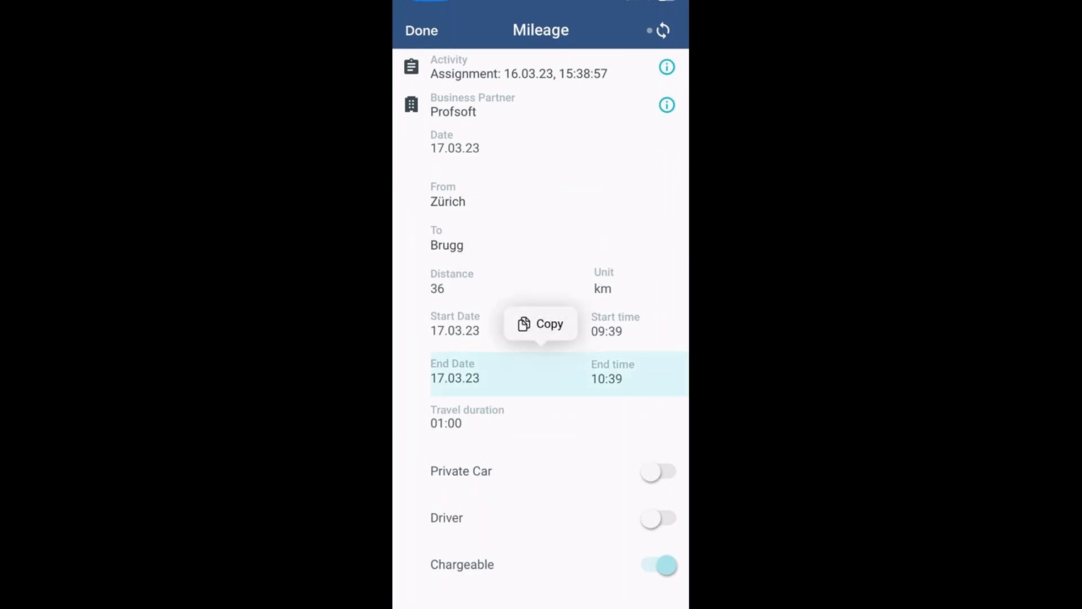
{"action": "left_click", "coordinate": [422, 30]}
{"action": "left_click", "coordinate": [414, 57]}
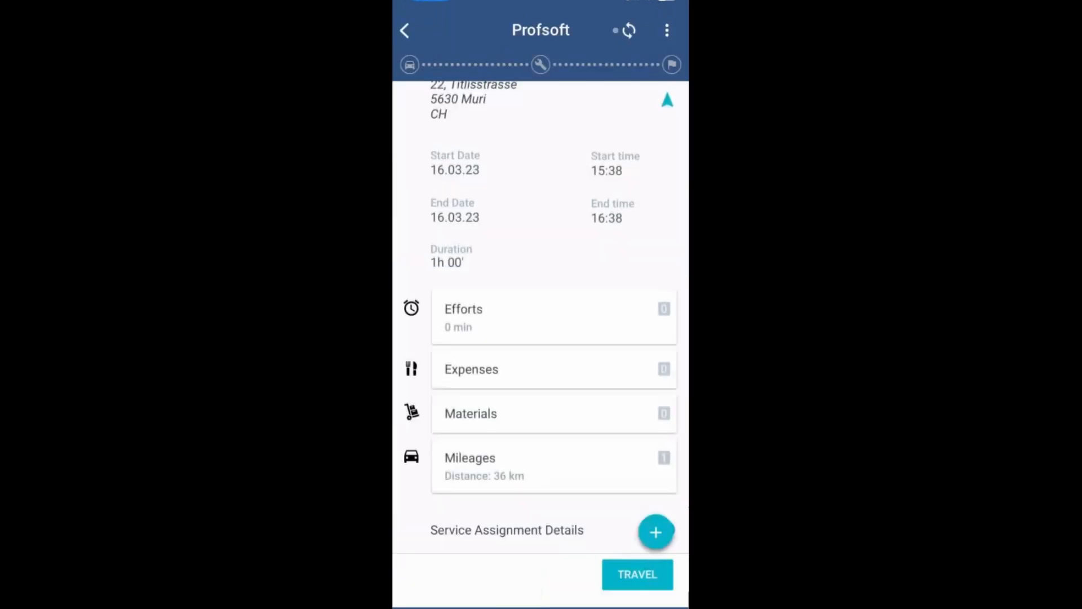
Step: Create a mileage for the Profsoft assignment from A to B with a distance of 22 km and save it
{"action": "left_click", "coordinate": [554, 466]}
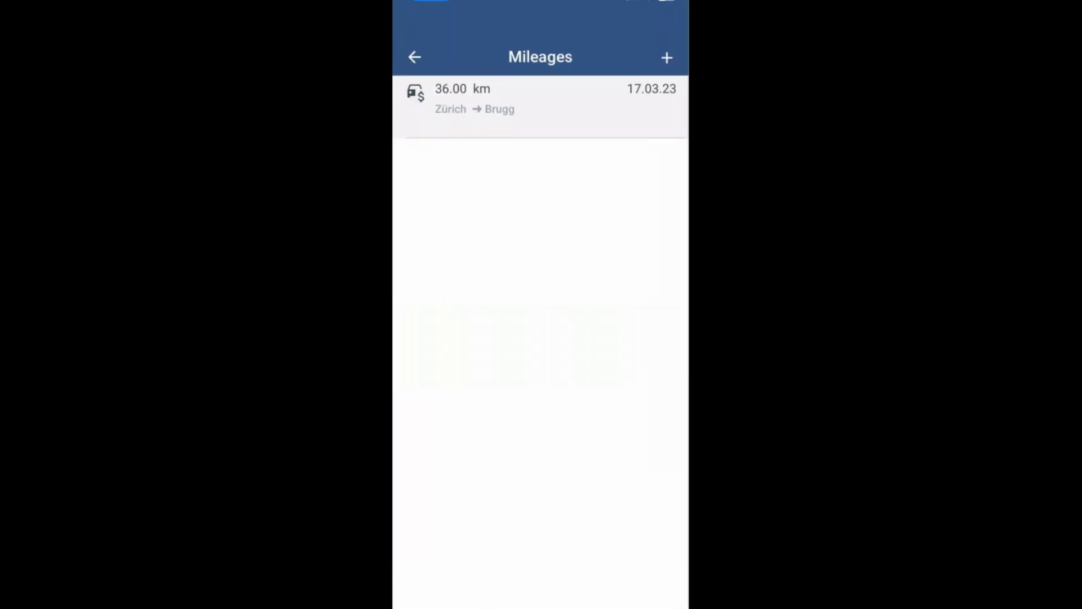
{"action": "left_click", "coordinate": [667, 57]}
{"action": "left_click", "coordinate": [552, 203]}
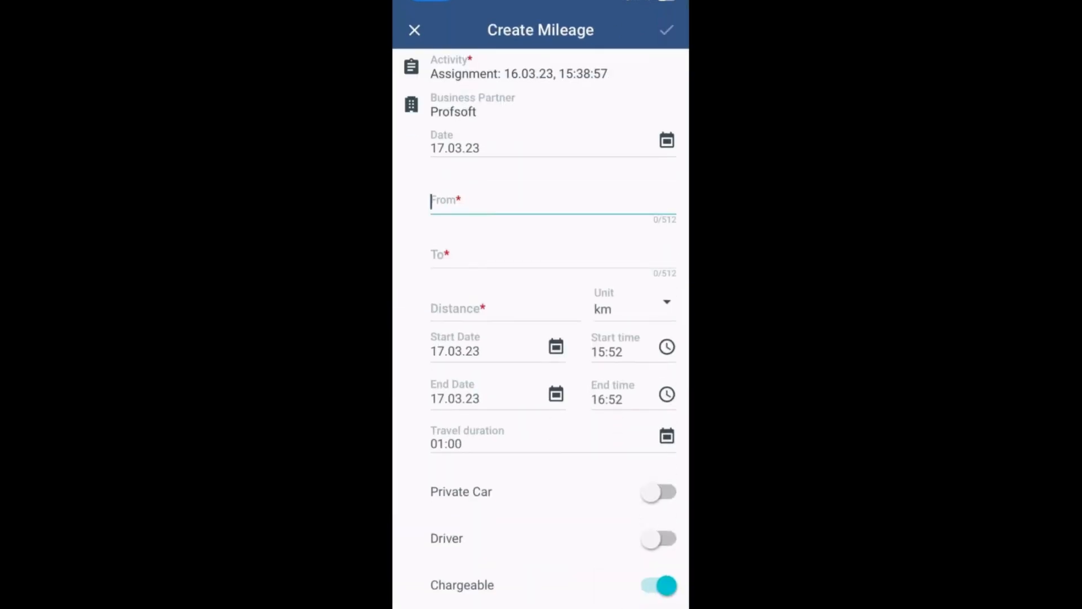
{"action": "type", "text": "A"}
{"action": "left_click", "coordinate": [653, 340]}
{"action": "left_click", "coordinate": [552, 256]}
{"action": "type", "text": "B"}
{"action": "left_click", "coordinate": [506, 308]}
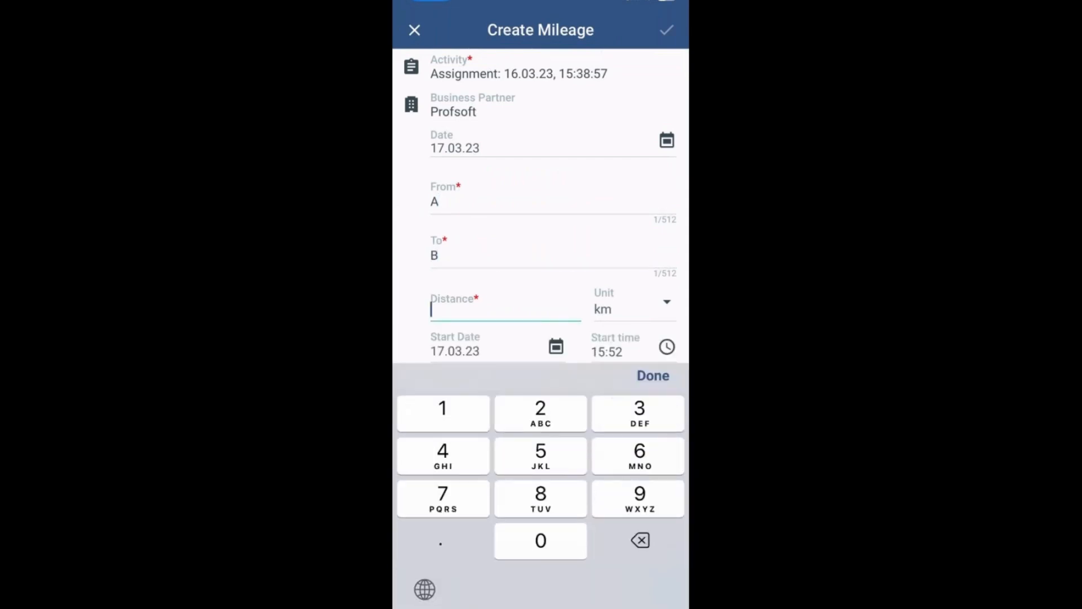
{"action": "type", "text": "22"}
{"action": "left_click", "coordinate": [653, 375]}
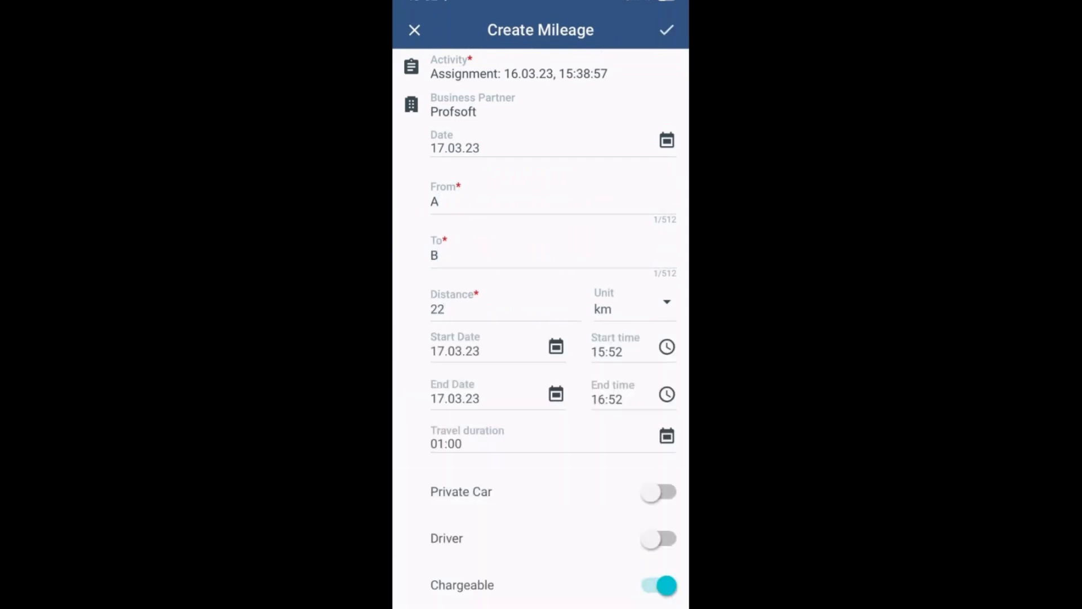
{"action": "left_click", "coordinate": [667, 30]}
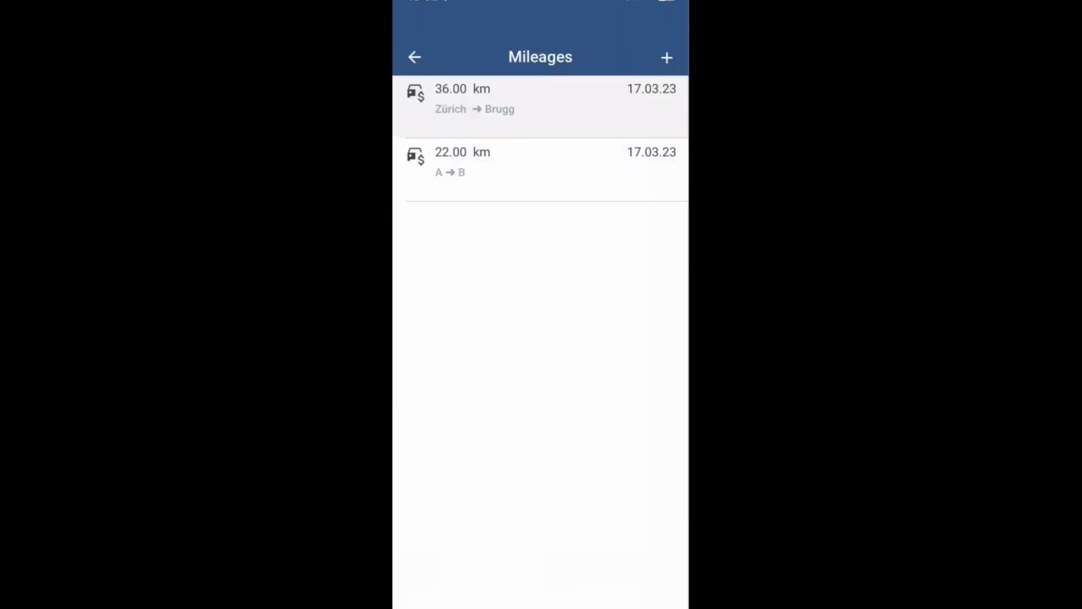
Step: Open the mileage from A to B, look at its regular edit mode and return to the mileage details
{"action": "left_click", "coordinate": [540, 168]}
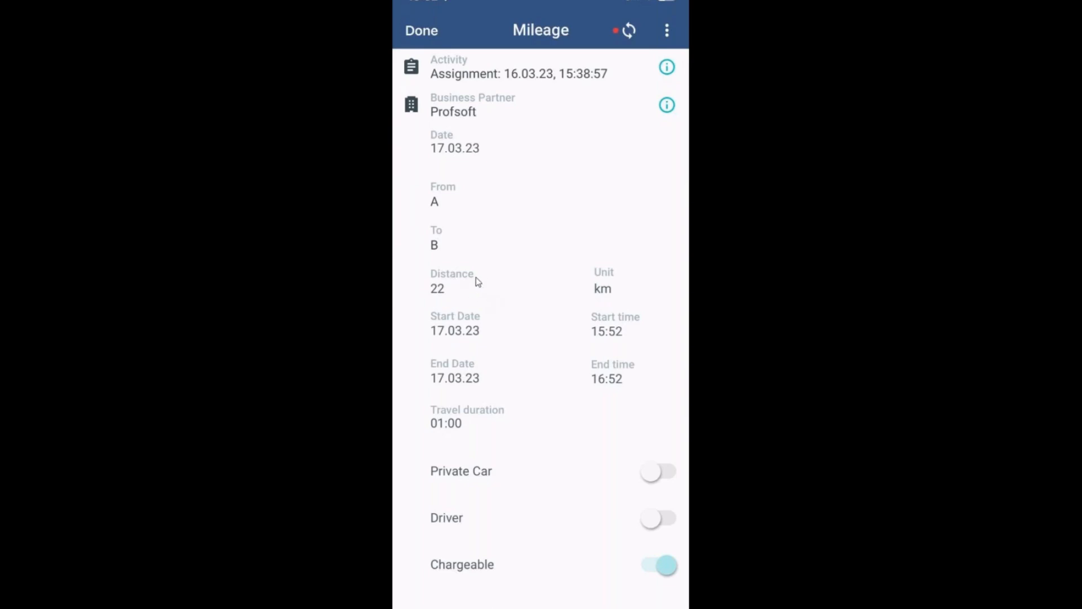
{"action": "left_click", "coordinate": [669, 40]}
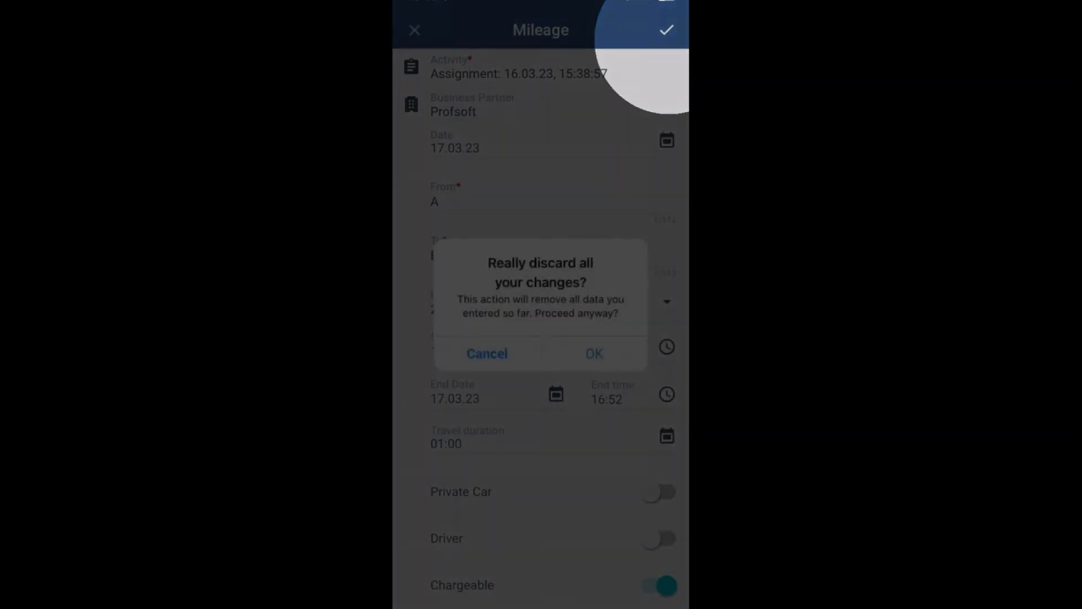
{"action": "left_click", "coordinate": [666, 31]}
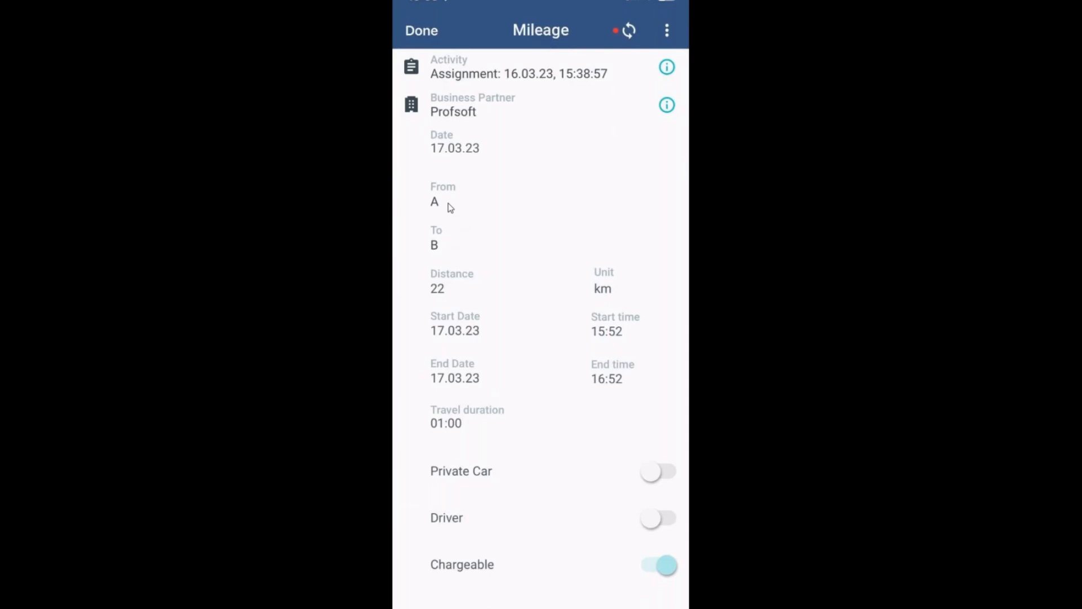
Step: Edit the mileage's starting place inline from its details, setting From to Aarau
{"action": "left_click", "coordinate": [450, 207]}
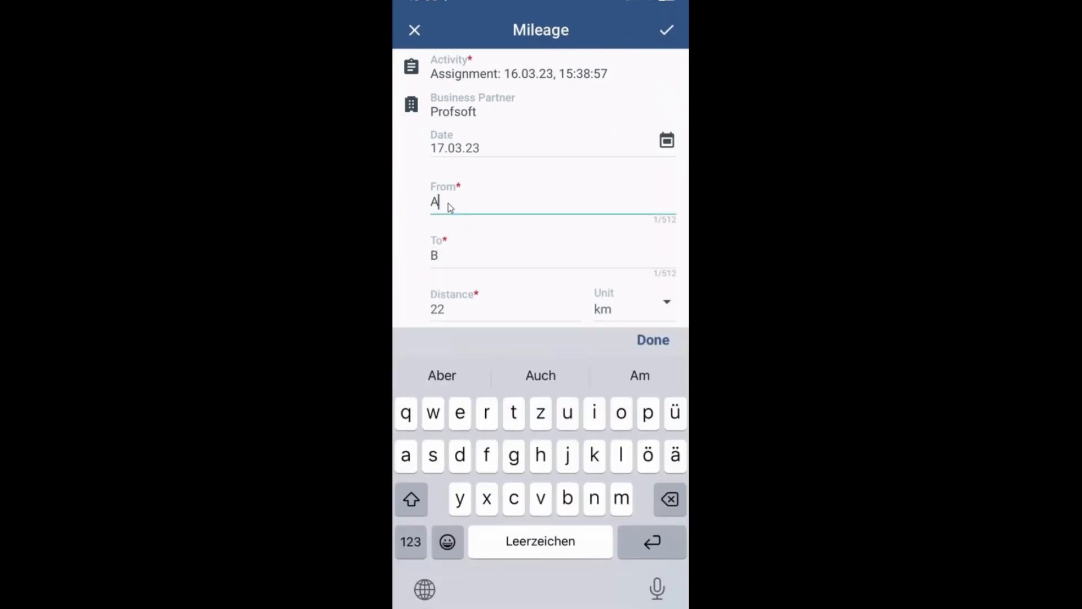
{"action": "type", "text": "aarau"}
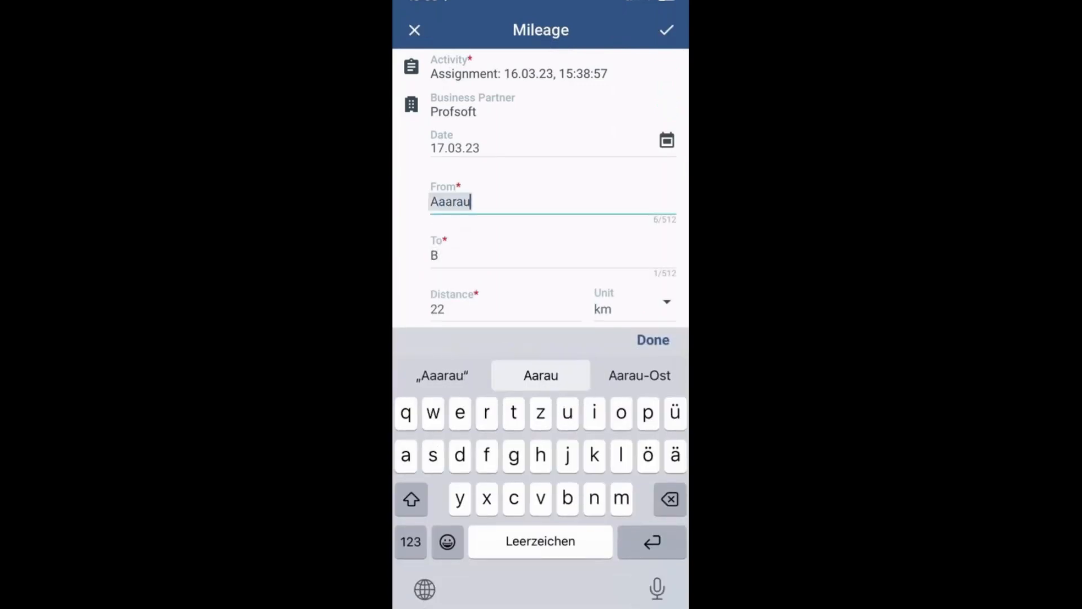
{"action": "left_click", "coordinate": [541, 375]}
{"action": "left_click", "coordinate": [653, 340]}
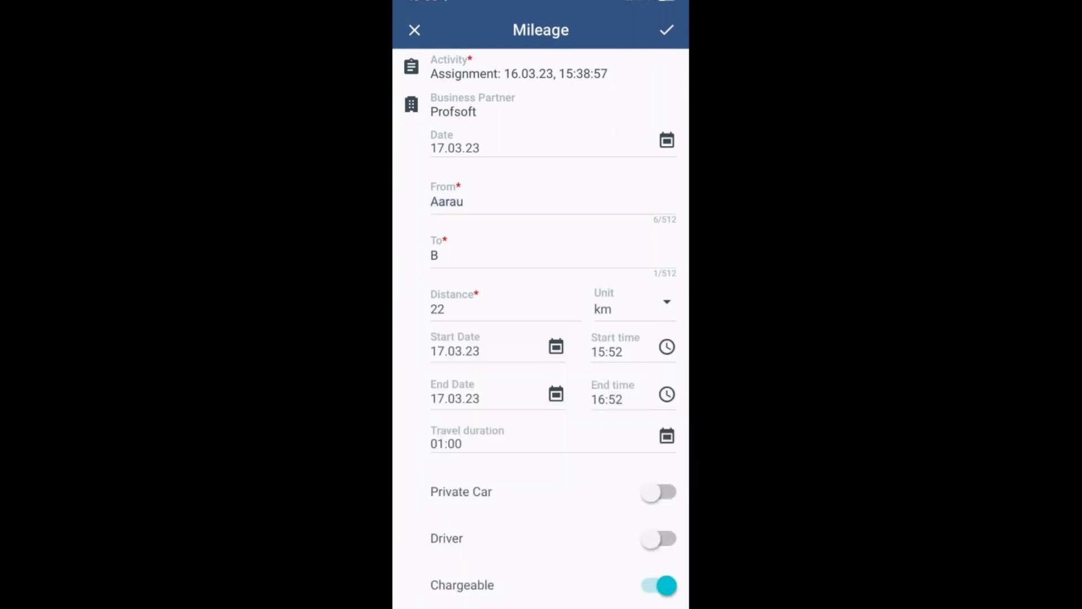
Step: Set the mileage's destination to Brugg, then save it and leave the mileage list
{"action": "left_click", "coordinate": [485, 256]}
{"action": "type", "text": "ru"}
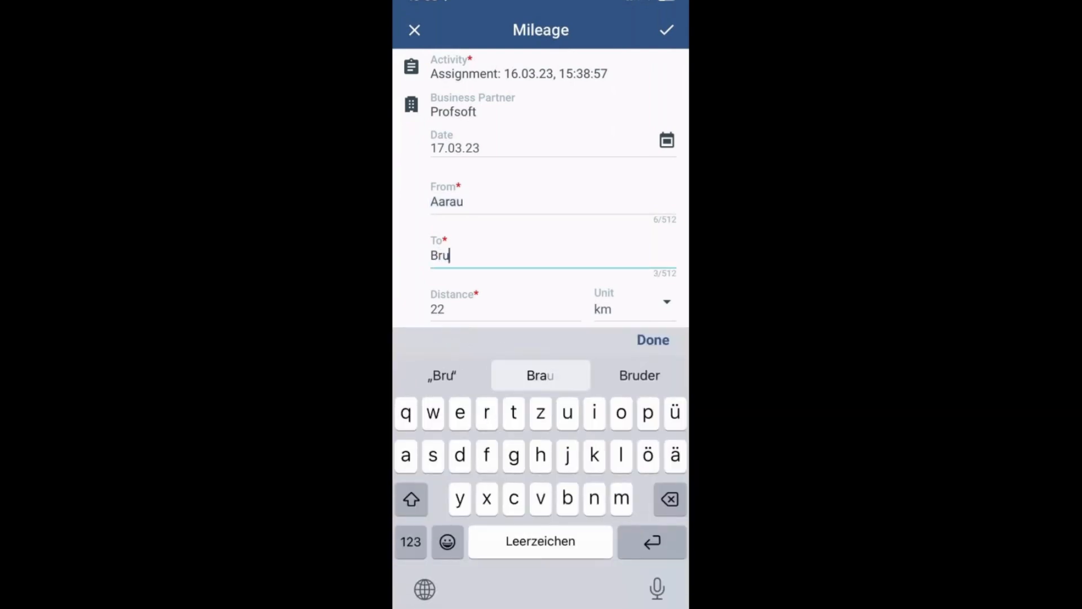
{"action": "type", "text": "gg"}
{"action": "left_click", "coordinate": [653, 340]}
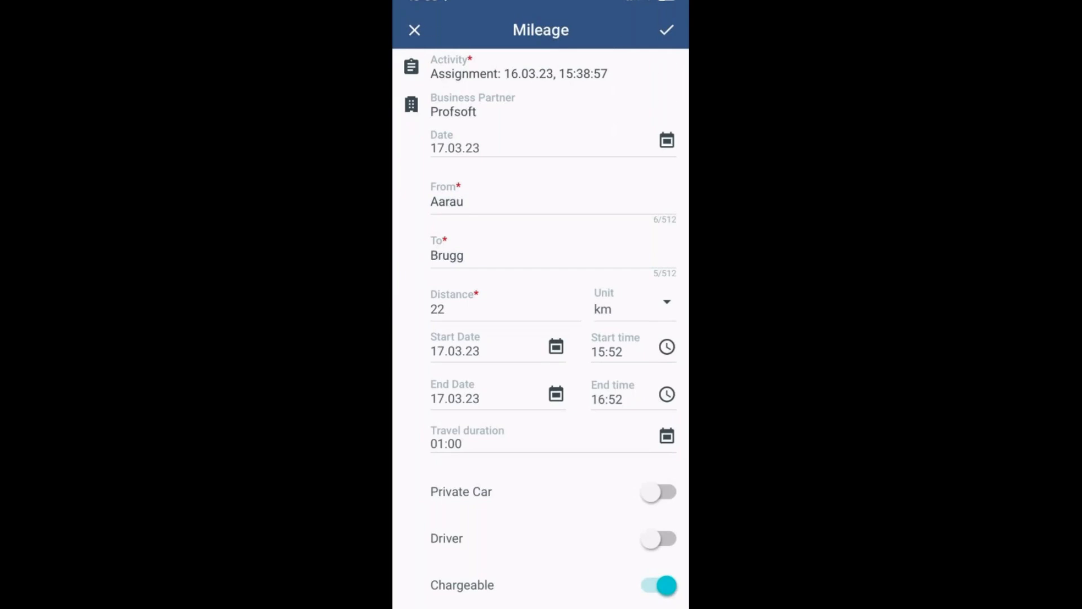
{"action": "left_click", "coordinate": [667, 30]}
{"action": "left_click", "coordinate": [422, 30]}
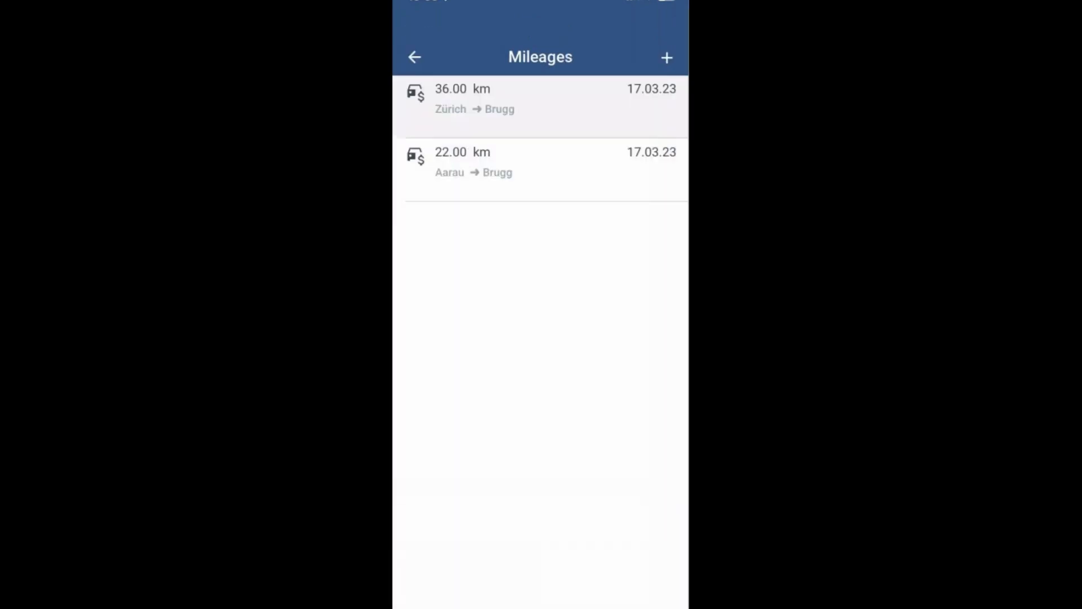
{"action": "left_click", "coordinate": [414, 57]}
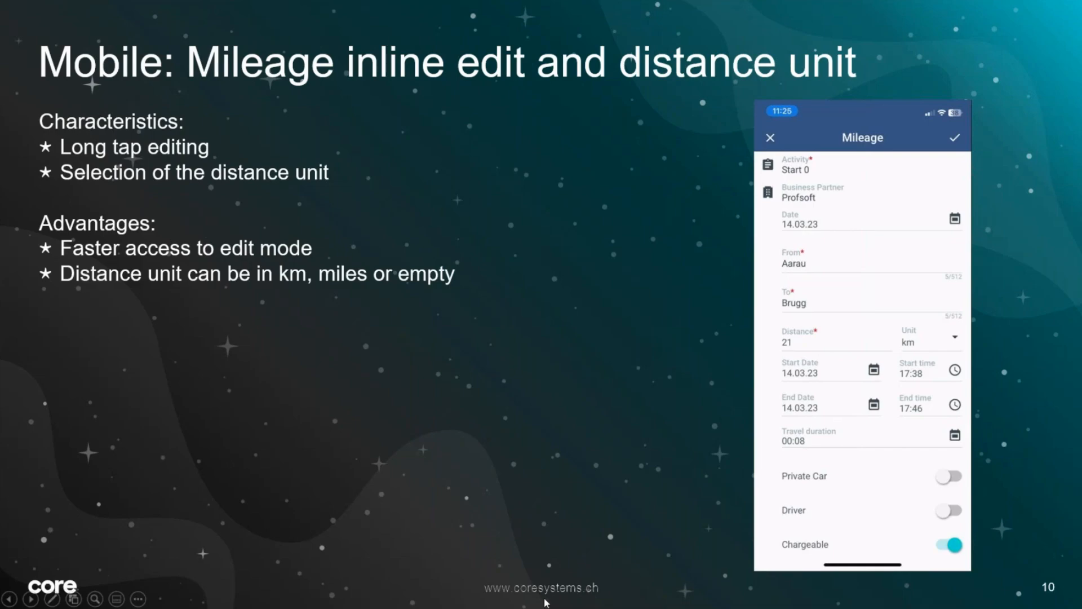
Step: Point out the distance unit of the Aarau to Brugg mileage, and resume the PowerPoint slide show at the mileage slide
{"action": "key", "text": "Escape"}
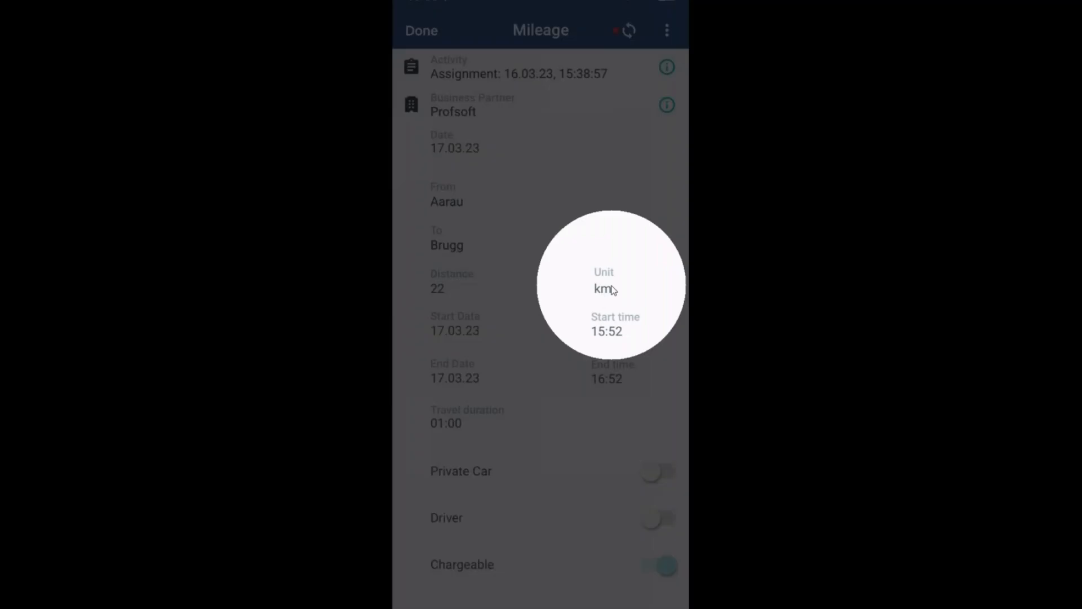
{"action": "left_click", "coordinate": [613, 289]}
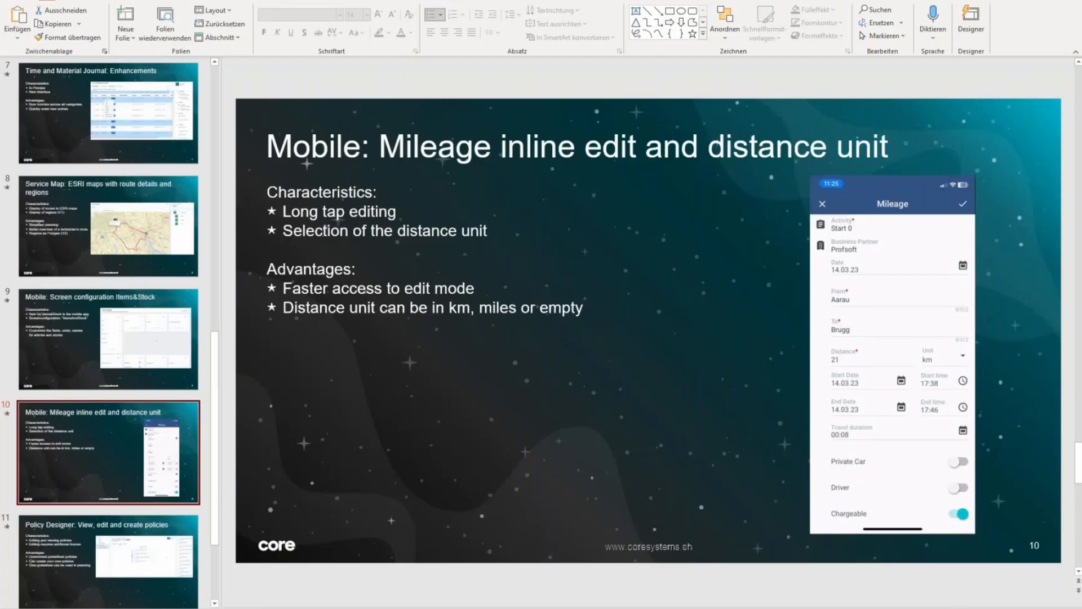
{"action": "key", "text": "shift+F5"}
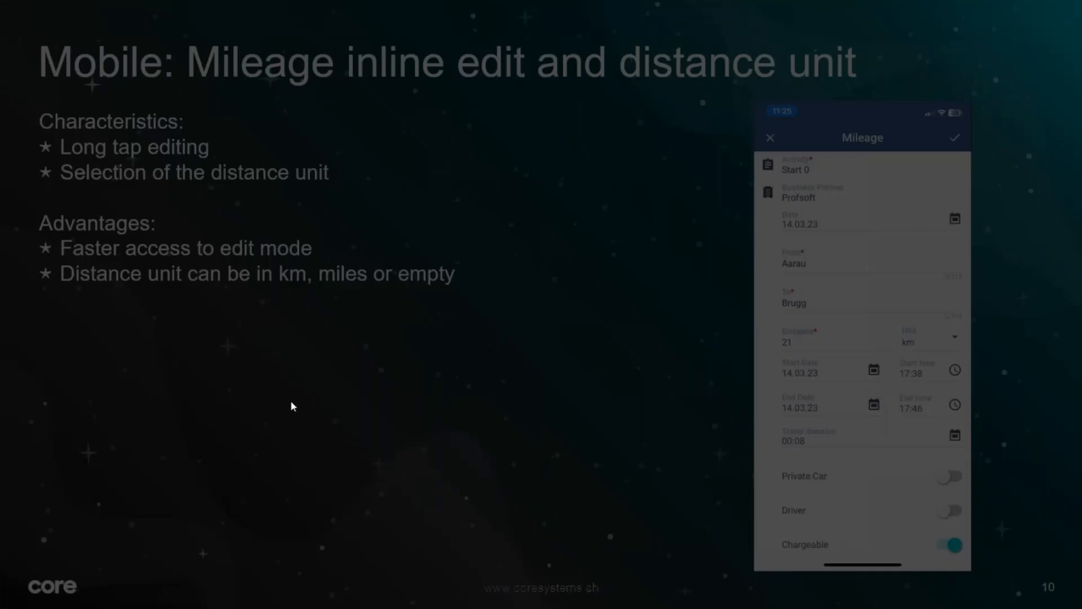
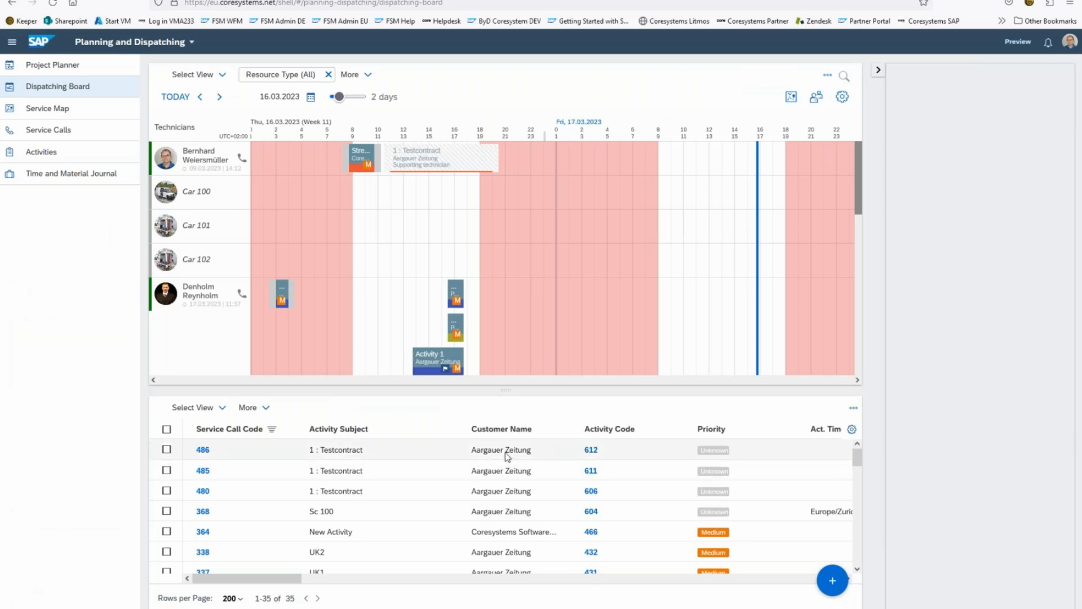
Step: Find the best matching technicians for activity 612 of service call 486 using the Skills policy
{"action": "right_click", "coordinate": [506, 454]}
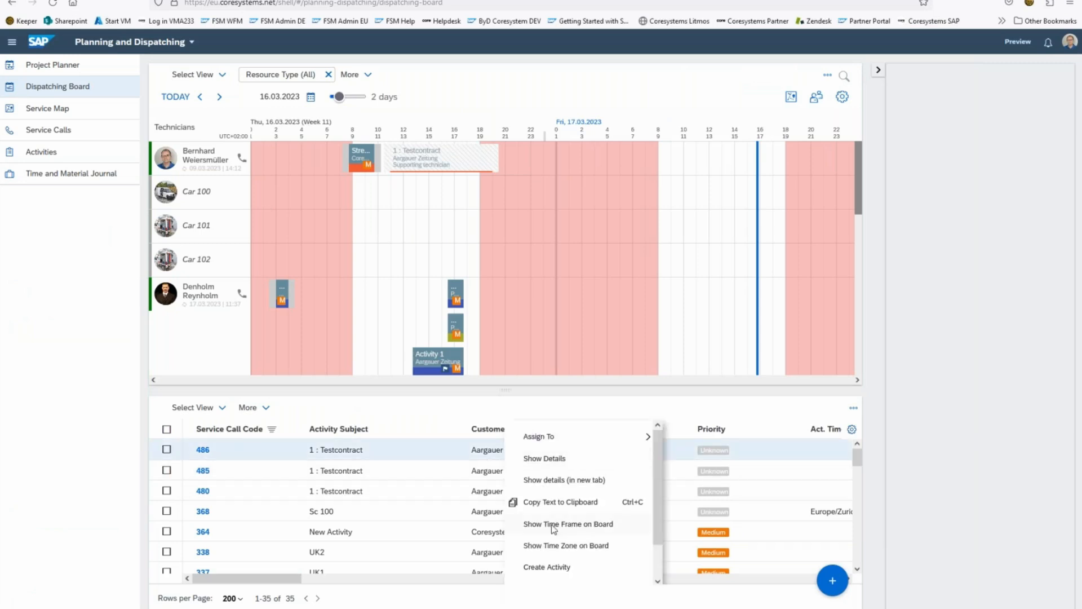
{"action": "scroll", "coordinate": [552, 527], "scroll_direction": "down", "scroll_amount": 1}
{"action": "left_click", "coordinate": [546, 550]}
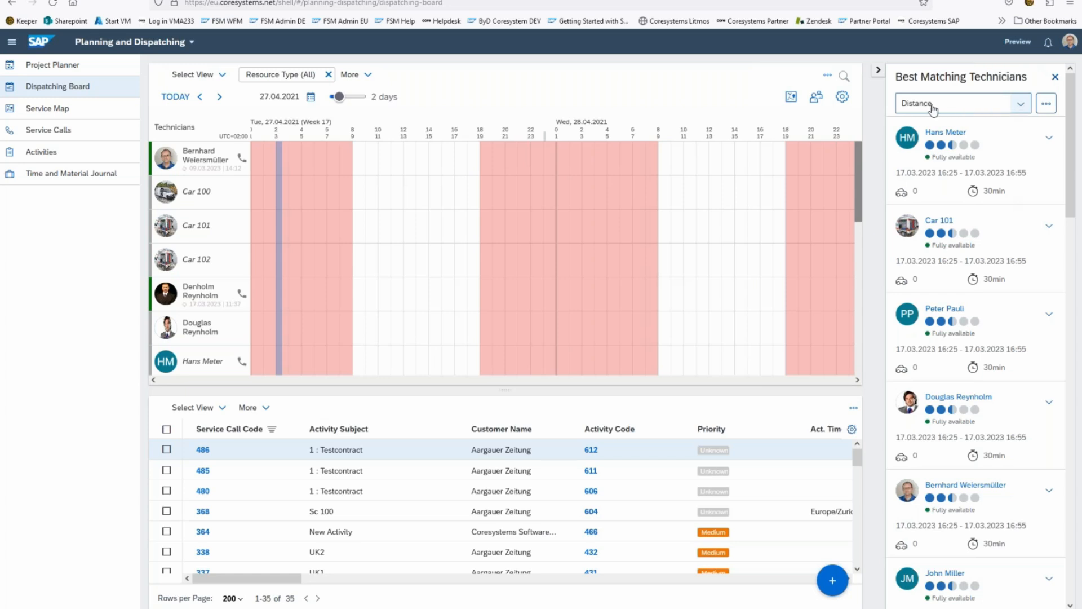
{"action": "left_click", "coordinate": [1020, 104]}
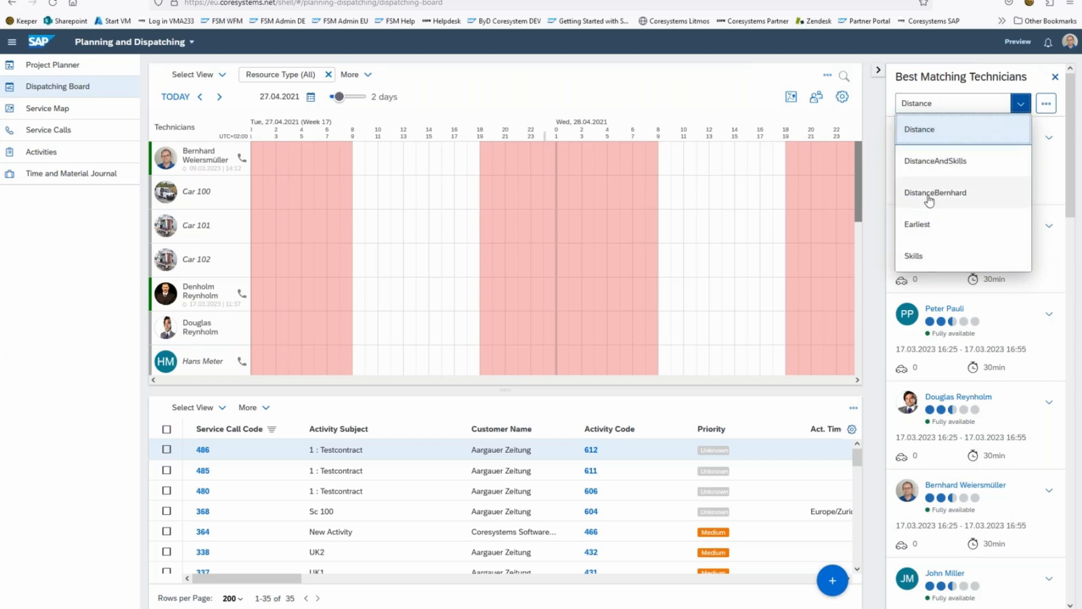
{"action": "left_click", "coordinate": [915, 256]}
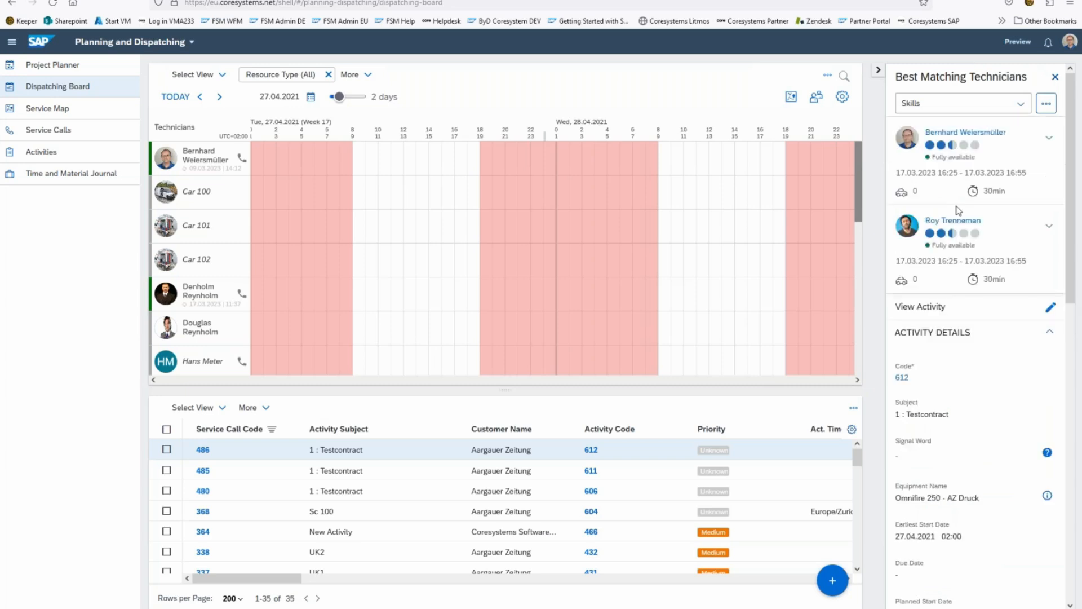
Step: Check the top-ranked technician's matching and missing skills, collapse the details and show the available scheduling policies
{"action": "left_click", "coordinate": [1049, 139]}
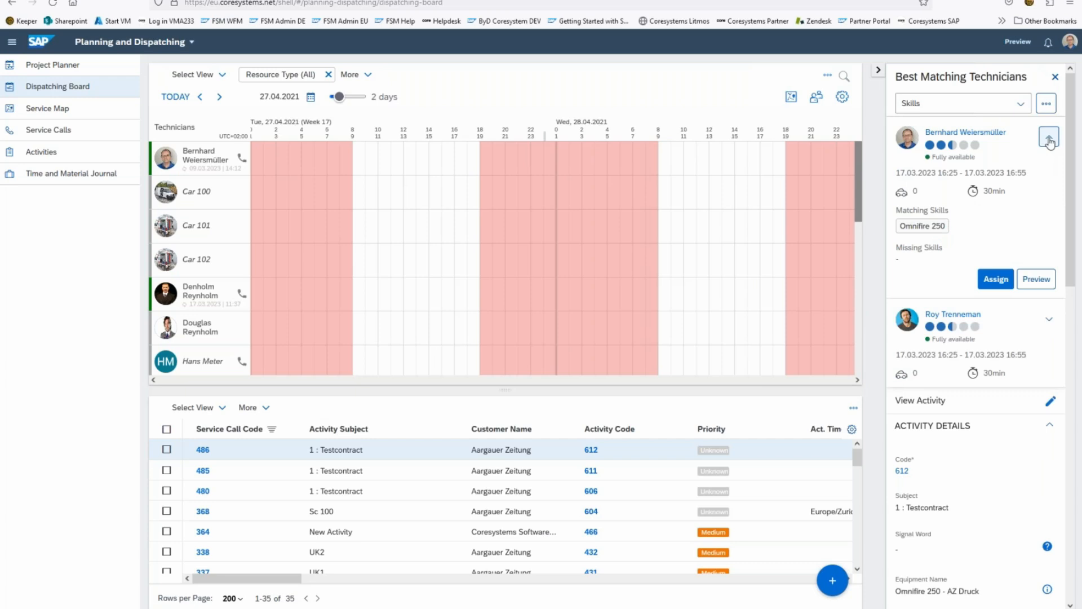
{"action": "left_click", "coordinate": [1049, 141]}
{"action": "left_click", "coordinate": [1020, 103]}
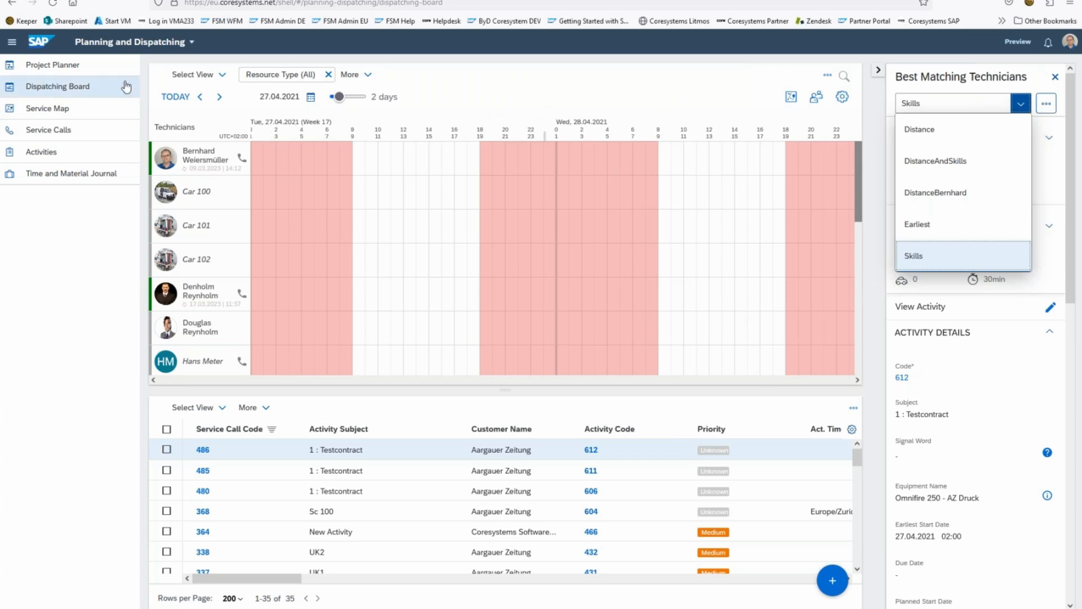
Step: Open the Auto-Scheduling Policies overview in Foundational Services
{"action": "left_click", "coordinate": [126, 45]}
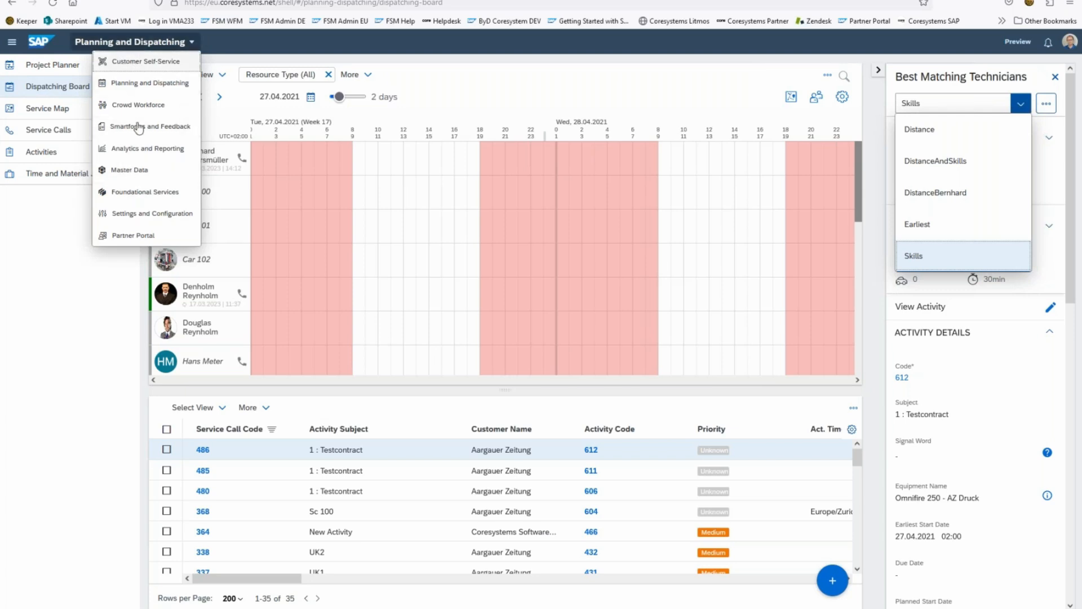
{"action": "left_click", "coordinate": [124, 194]}
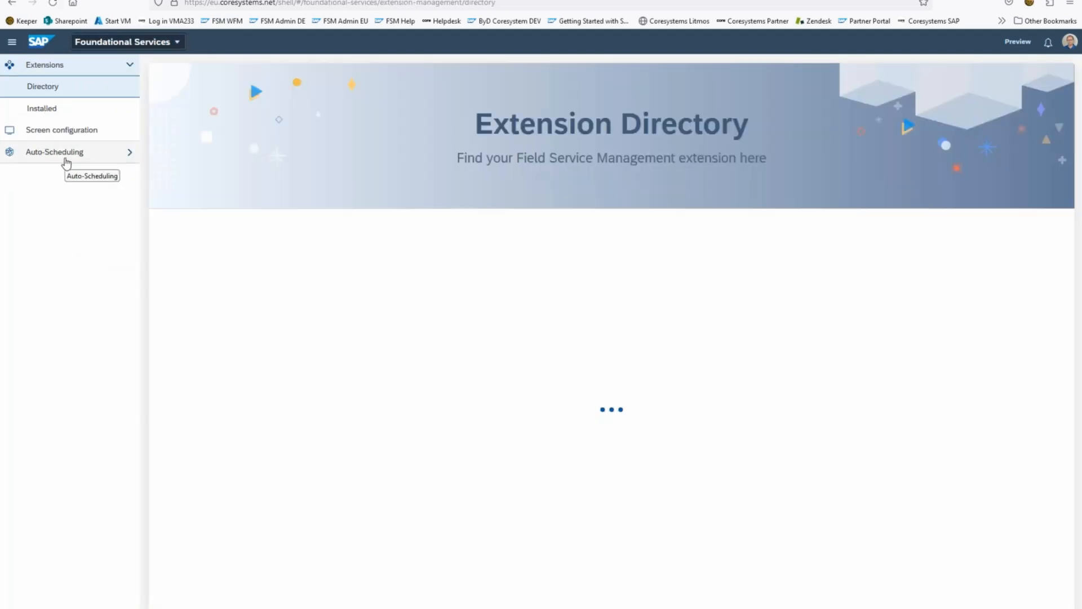
{"action": "left_click", "coordinate": [67, 160]}
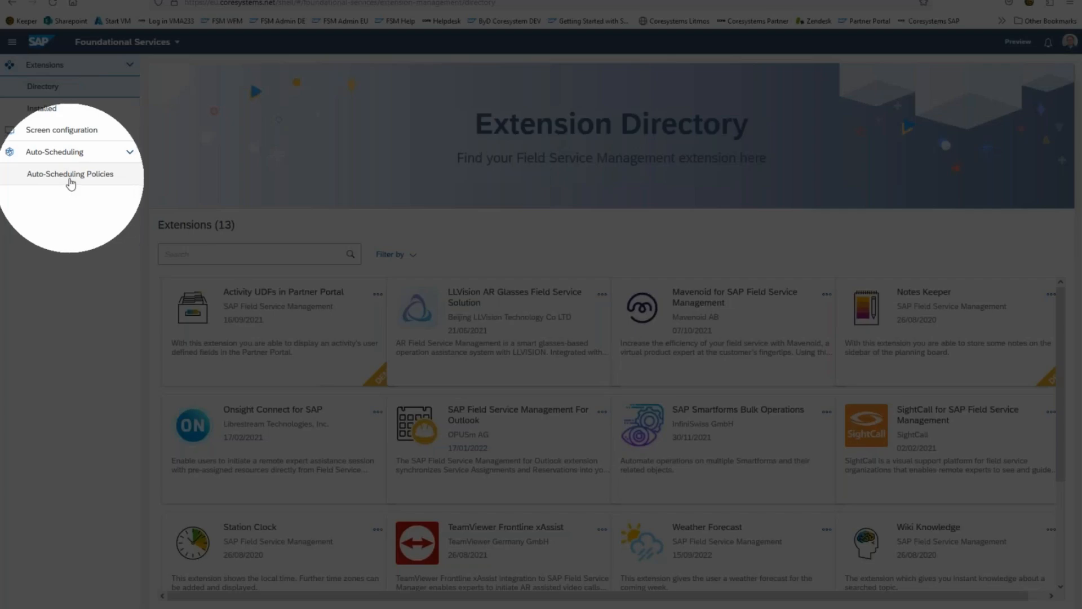
{"action": "left_click", "coordinate": [68, 179]}
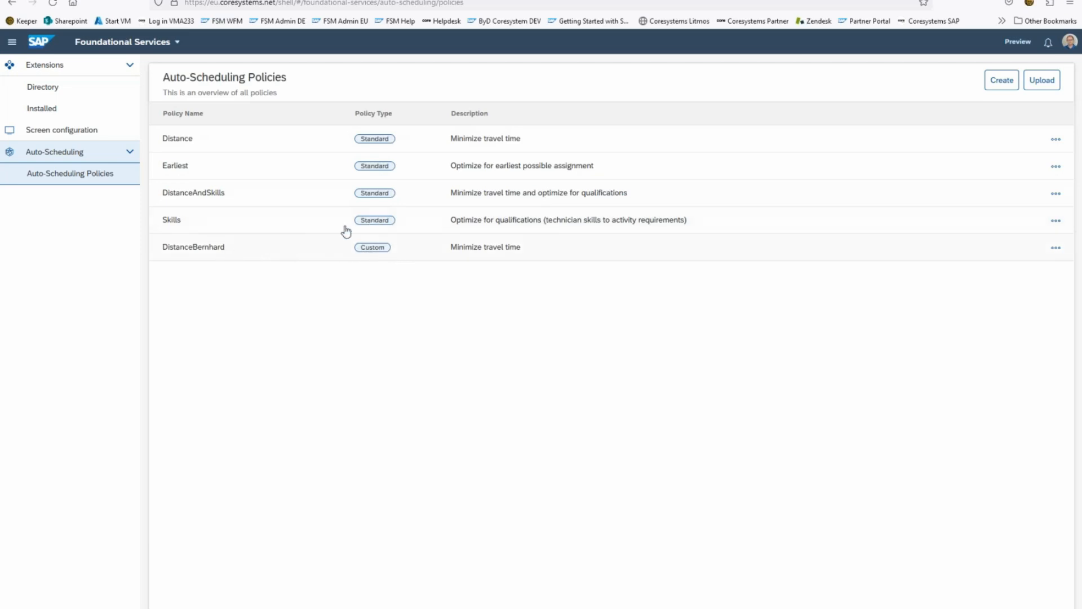
Step: Examine the standard Skills policy's general settings, rules and objectives, and return to the policy overview
{"action": "left_click", "coordinate": [389, 224]}
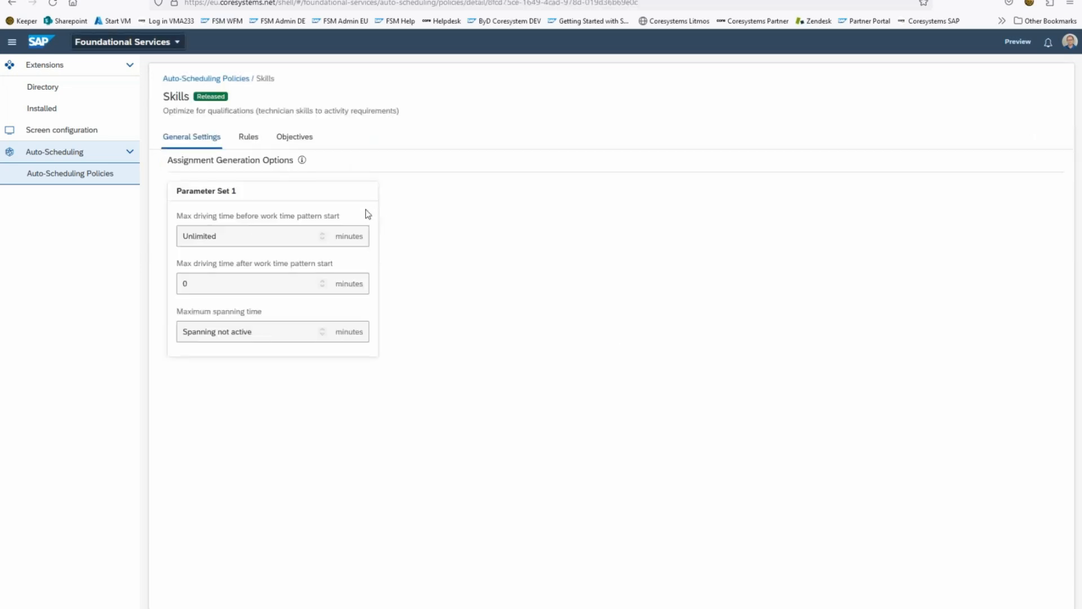
{"action": "left_click", "coordinate": [248, 139]}
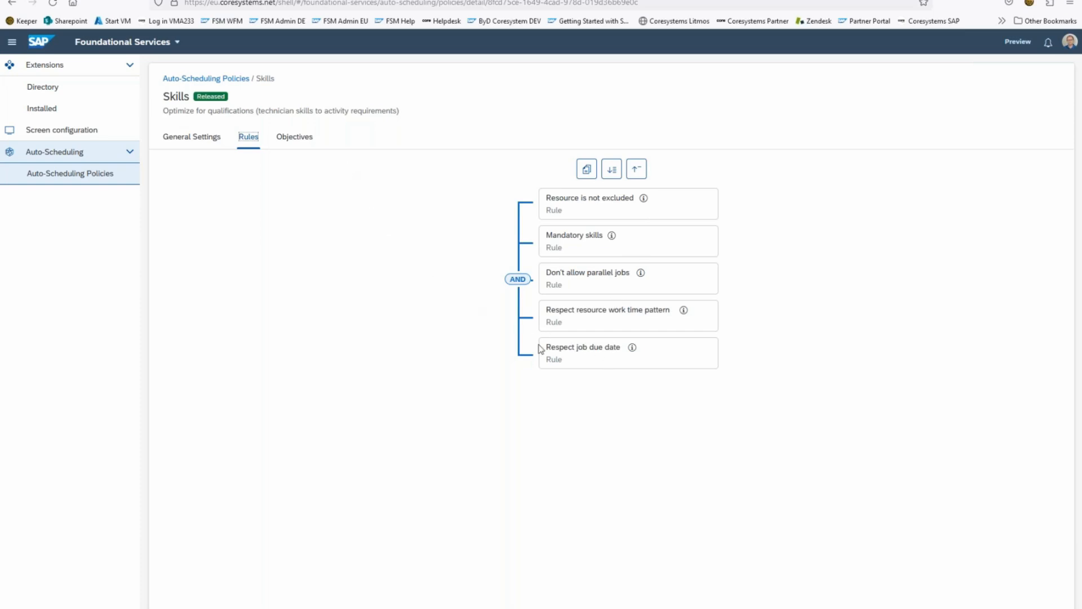
{"action": "left_click", "coordinate": [294, 137]}
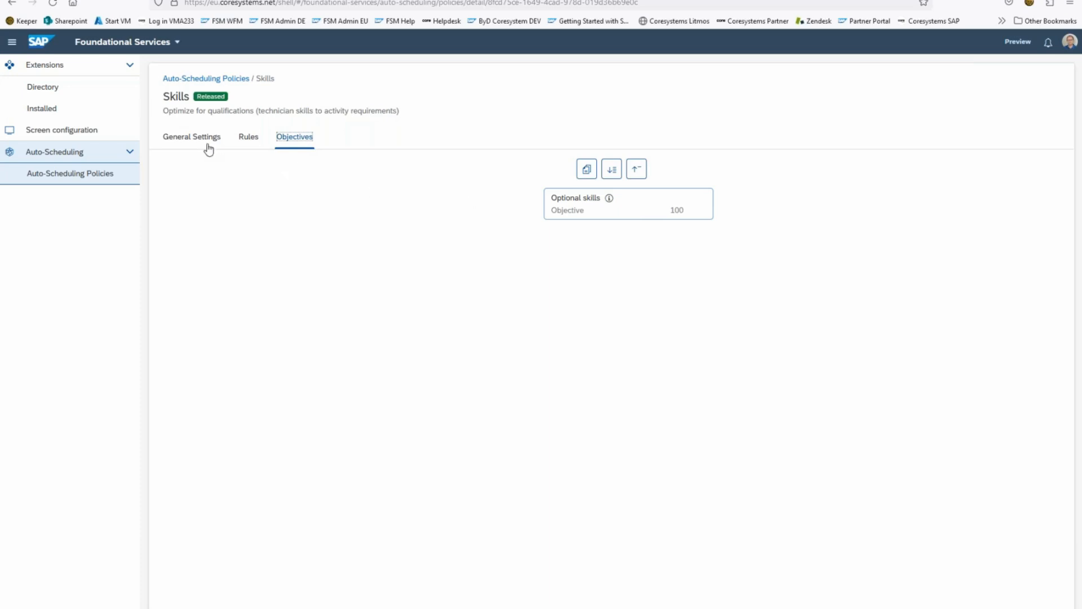
{"action": "left_click", "coordinate": [80, 176]}
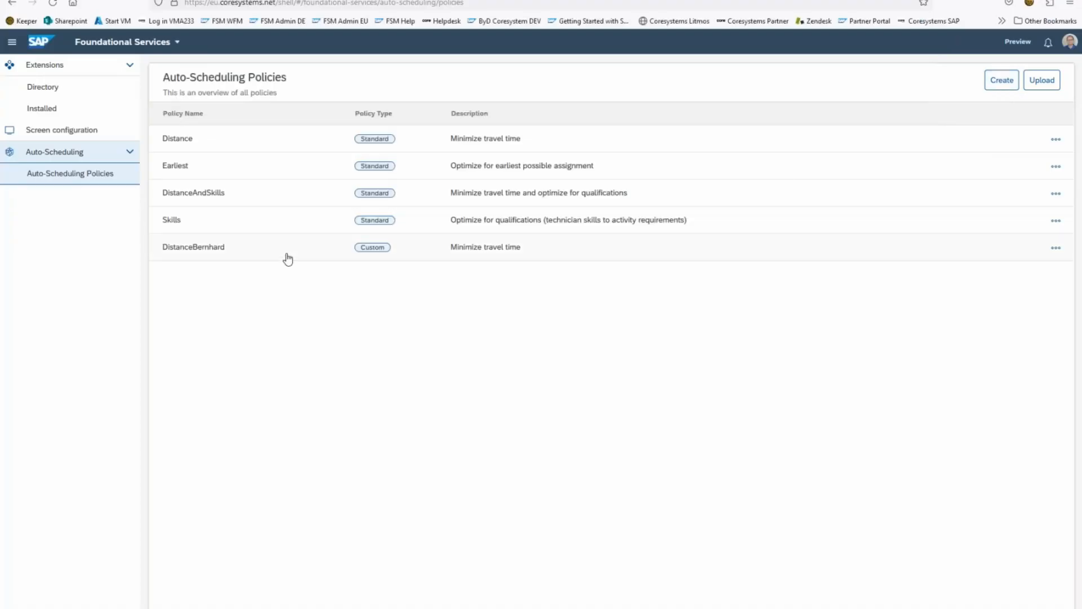
Step: Edit the custom distance policy and add the Always rule below "Don't allow parallel jobs"
{"action": "left_click", "coordinate": [288, 255]}
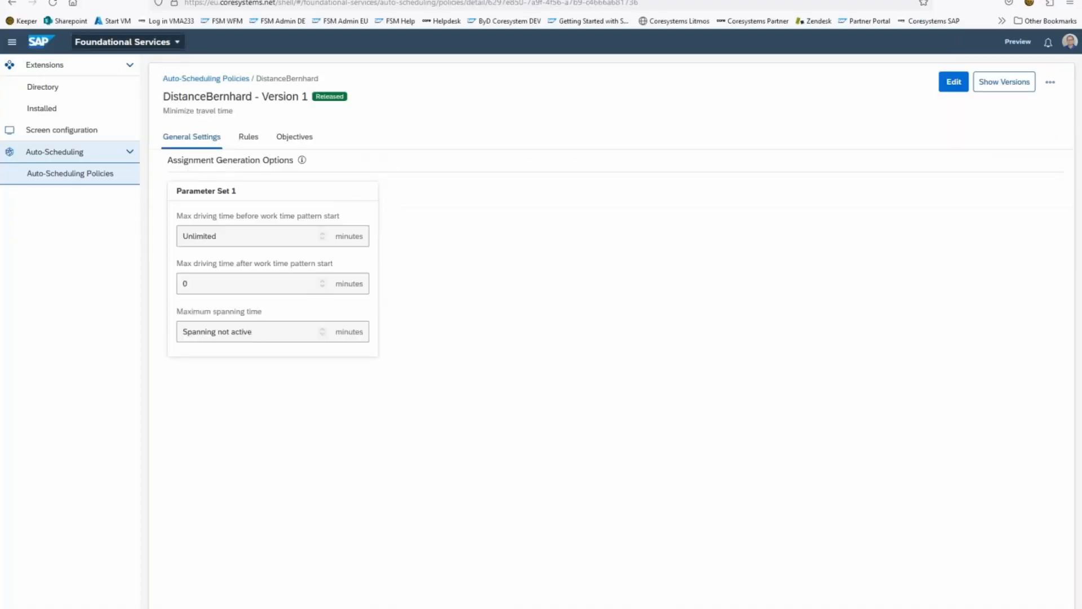
{"action": "left_click", "coordinate": [955, 86]}
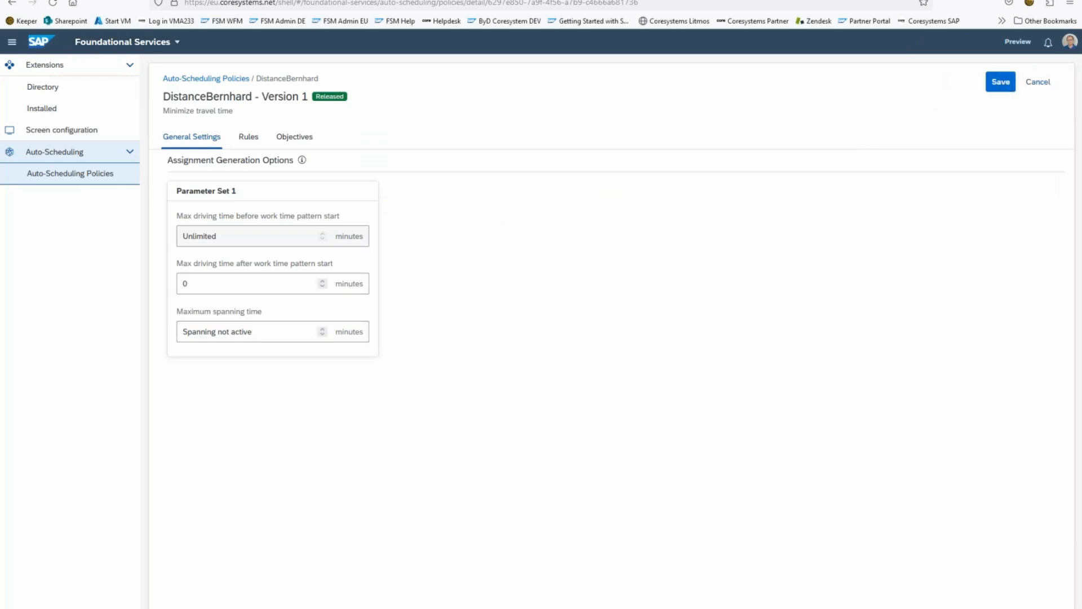
{"action": "left_click", "coordinate": [248, 137]}
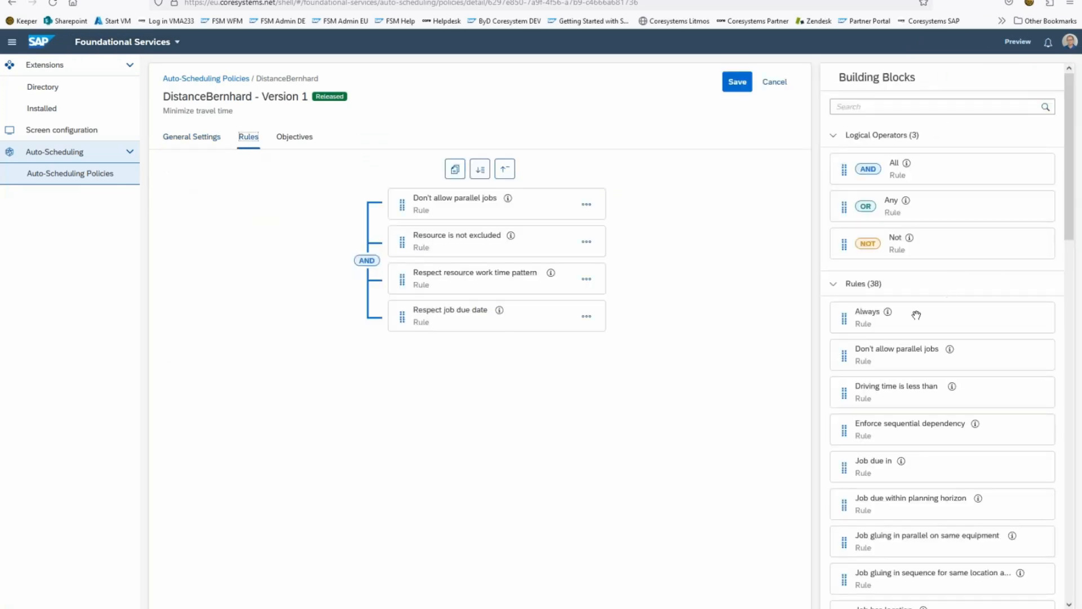
{"action": "left_click_drag", "start_coordinate": [897, 318], "coordinate": [428, 236]}
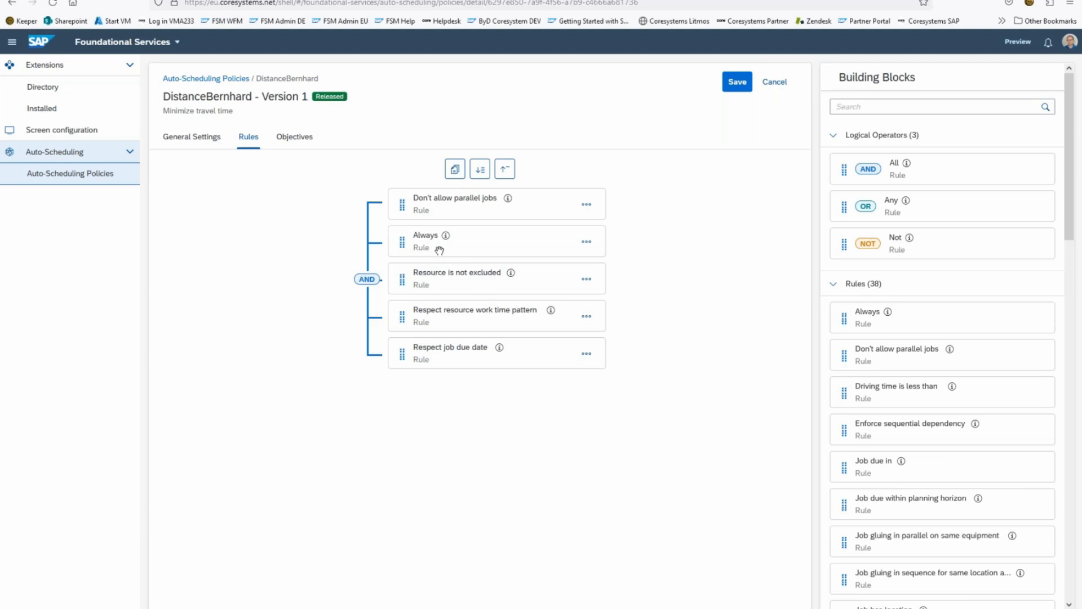
Step: View the details of the Always rule and the "Respect resource work time pattern" rule
{"action": "left_click", "coordinate": [446, 236]}
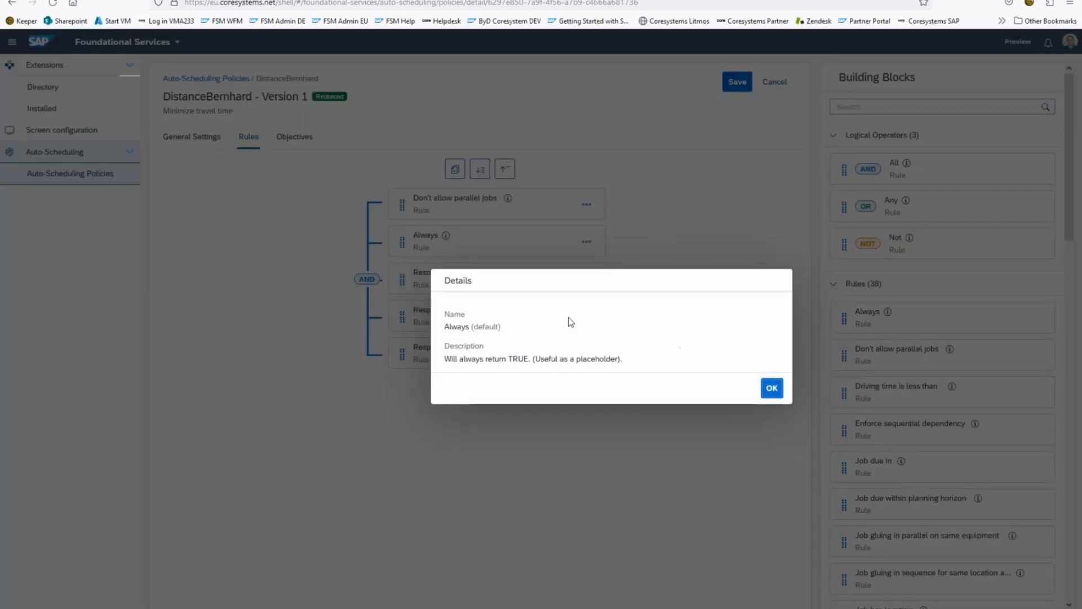
{"action": "left_click", "coordinate": [772, 392]}
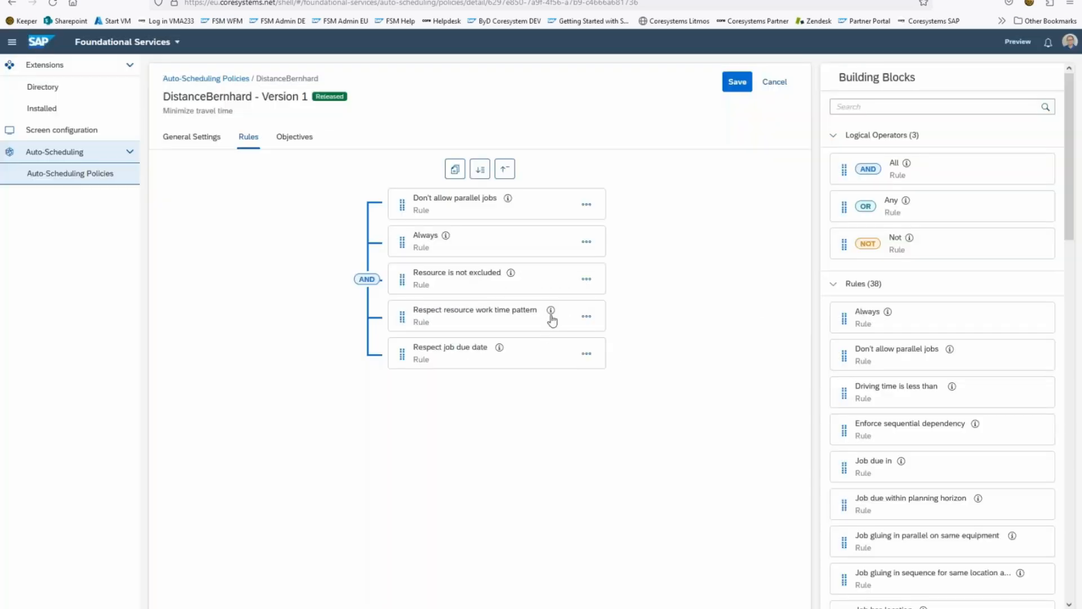
{"action": "left_click", "coordinate": [551, 310]}
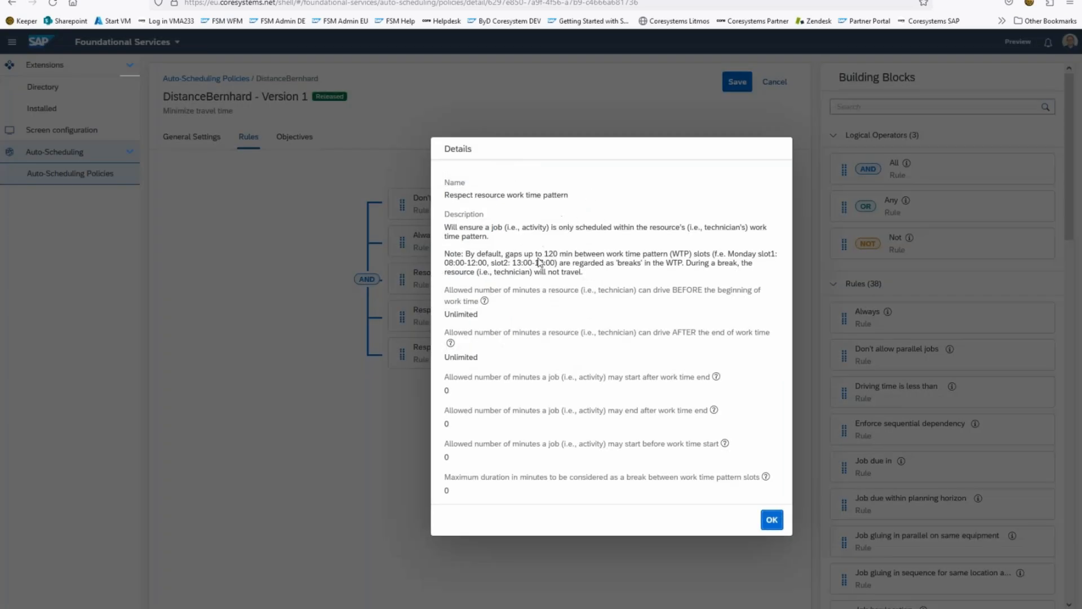
{"action": "left_click", "coordinate": [771, 520]}
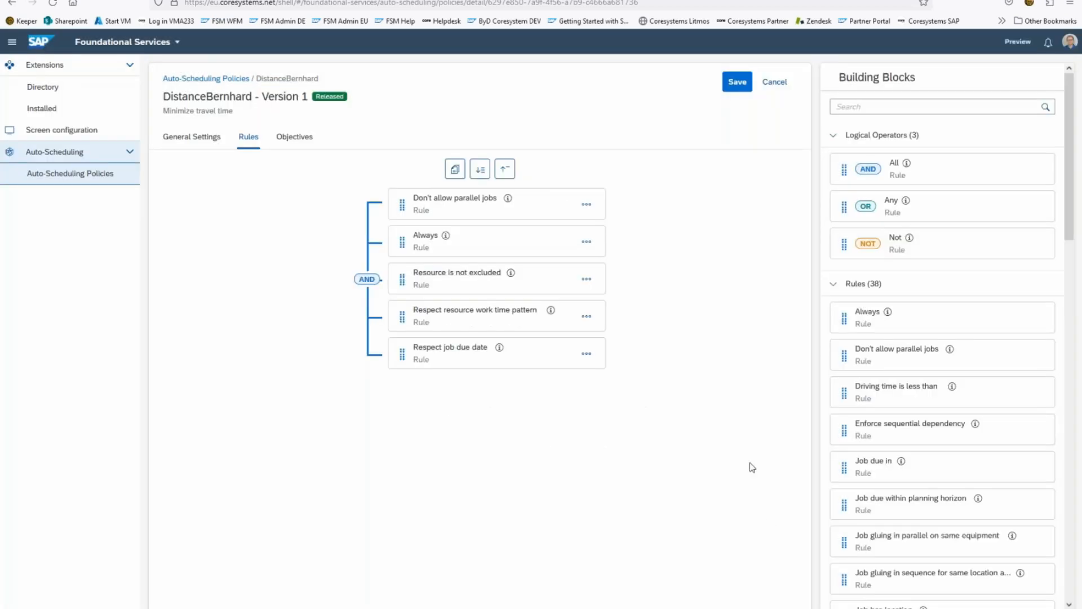
Step: Try adding a Driving time exponential objective beside Driving time, discard it and save the policy
{"action": "left_click", "coordinate": [300, 148]}
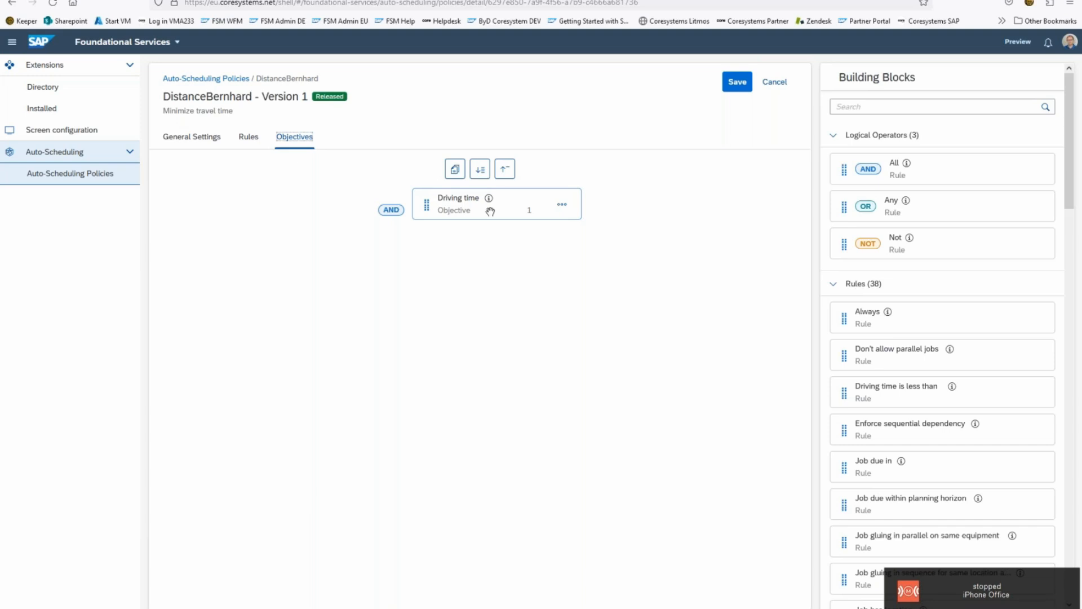
{"action": "scroll", "coordinate": [940, 278], "scroll_direction": "down", "scroll_amount": 15}
{"action": "scroll", "coordinate": [929, 274], "scroll_direction": "down", "scroll_amount": 5}
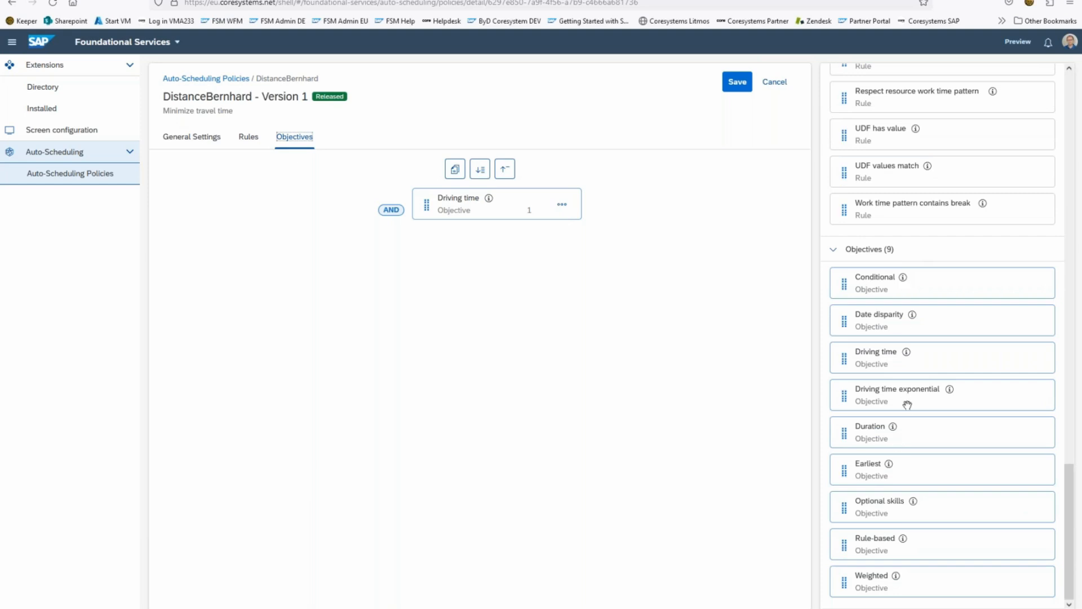
{"action": "left_click_drag", "start_coordinate": [902, 393], "coordinate": [420, 204]}
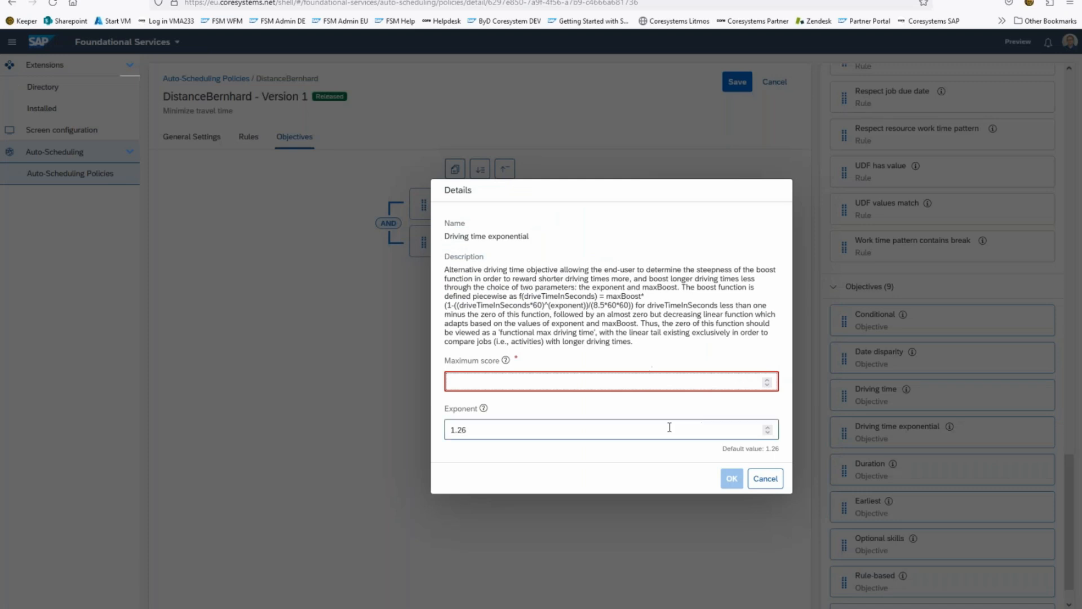
{"action": "left_click", "coordinate": [779, 482]}
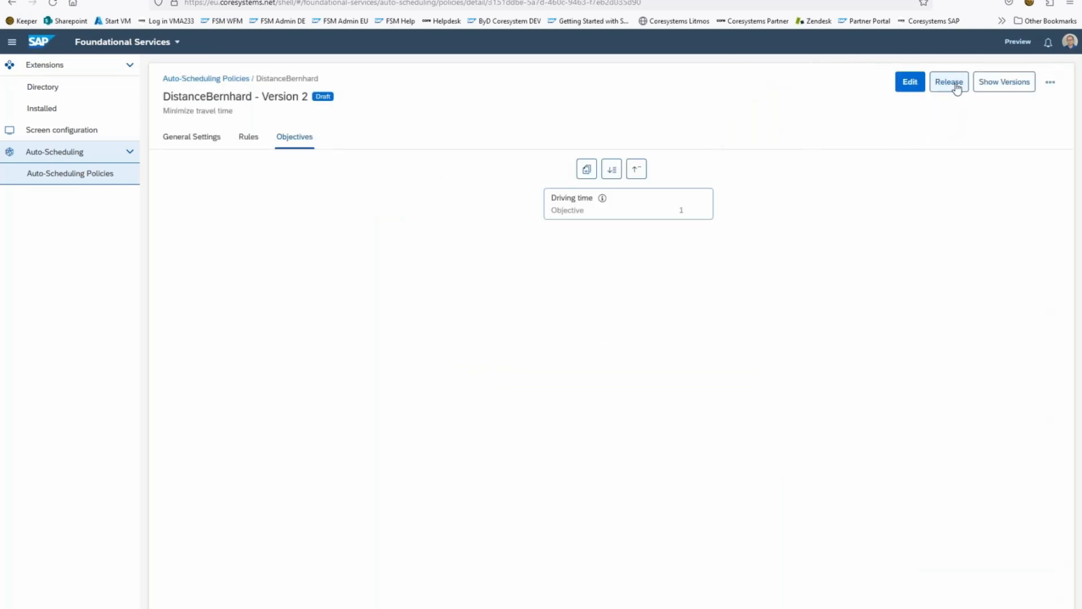
Step: Release version 2 of the custom distance policy with the note "ok" and review its version overview
{"action": "left_click", "coordinate": [957, 88]}
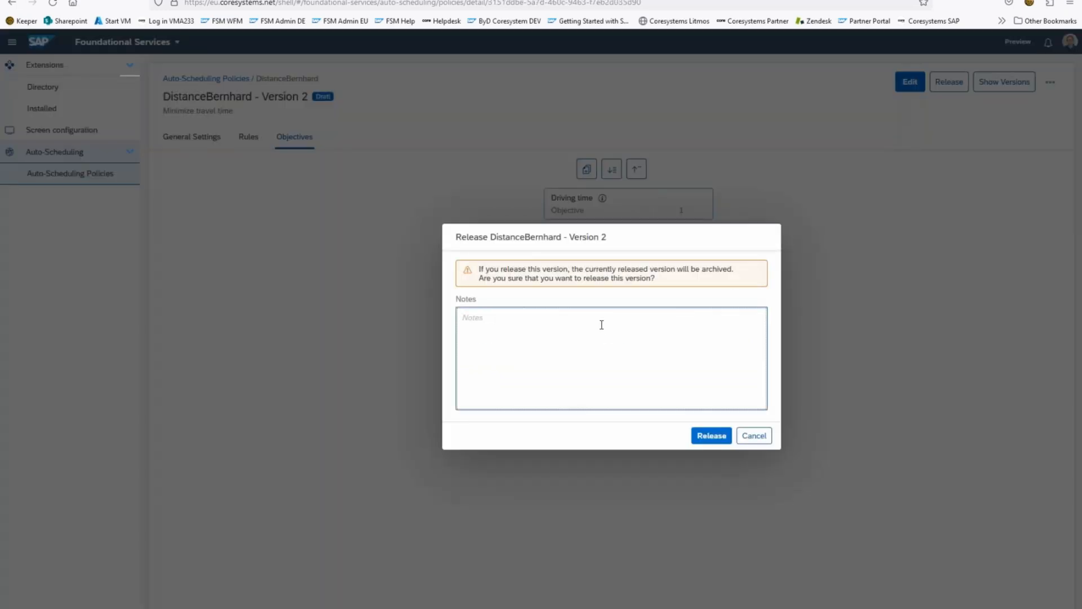
{"action": "type", "text": "ok"}
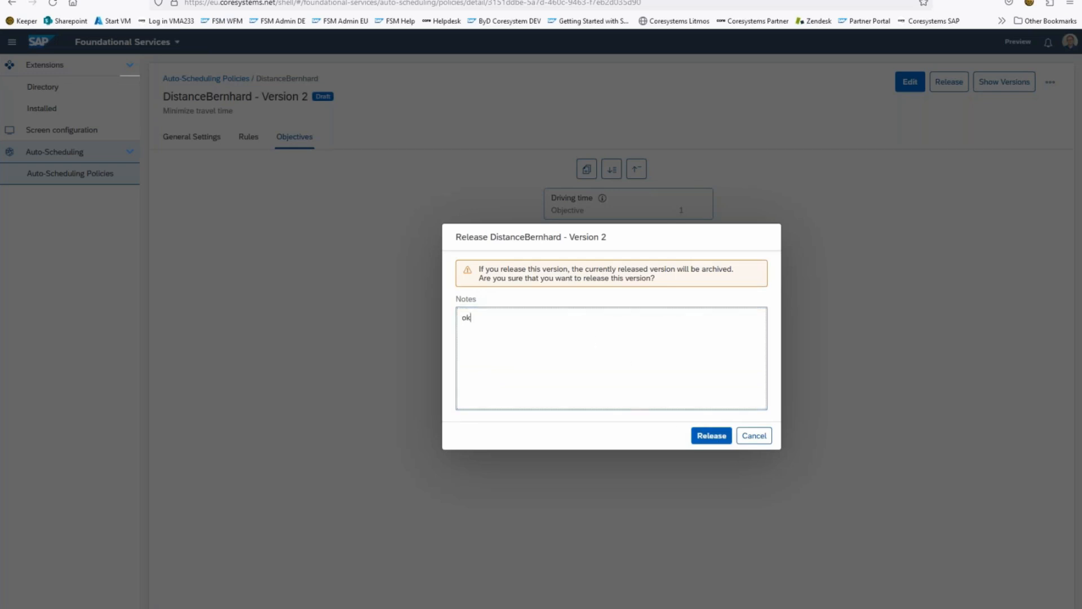
{"action": "left_click", "coordinate": [705, 437]}
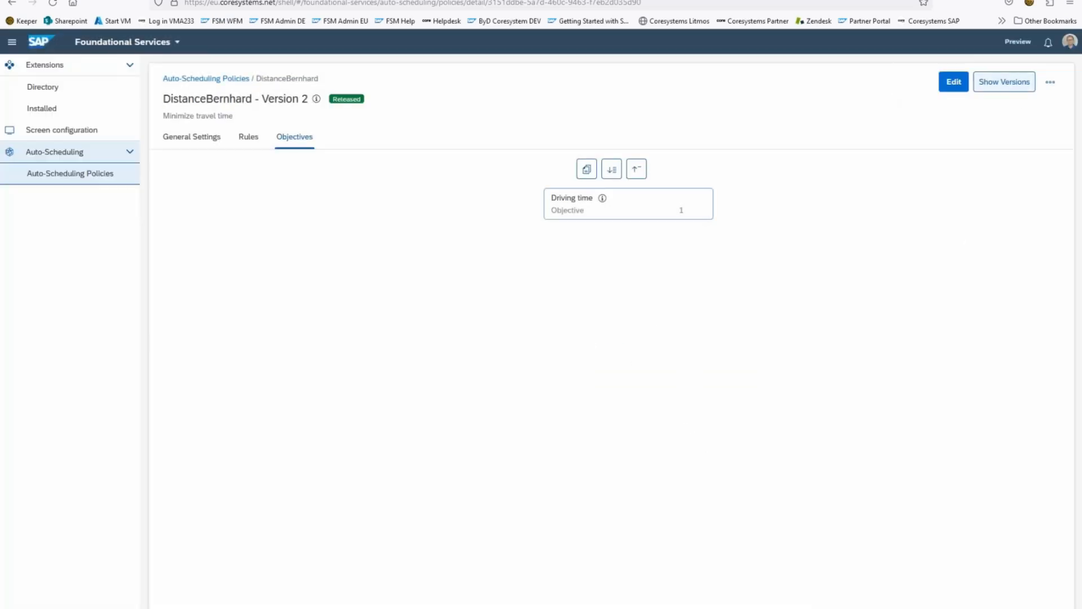
{"action": "left_click", "coordinate": [1006, 82]}
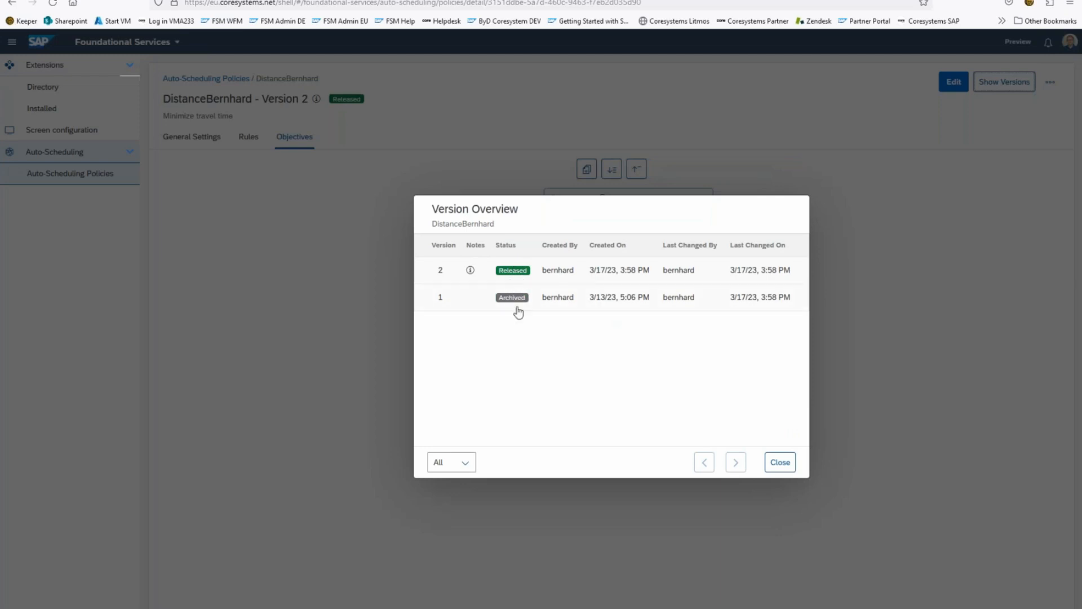
{"action": "left_click", "coordinate": [780, 463]}
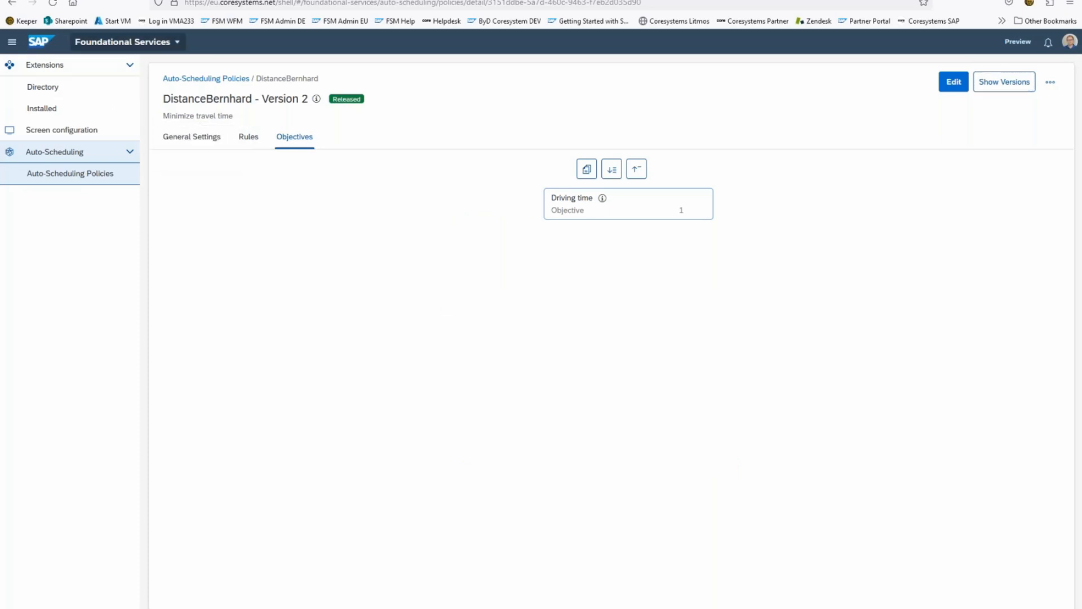
Step: Return to Planning and Dispatching, find matching technicians for activity 612 and show the selectable policies
{"action": "left_click", "coordinate": [123, 41]}
{"action": "left_click", "coordinate": [108, 84]}
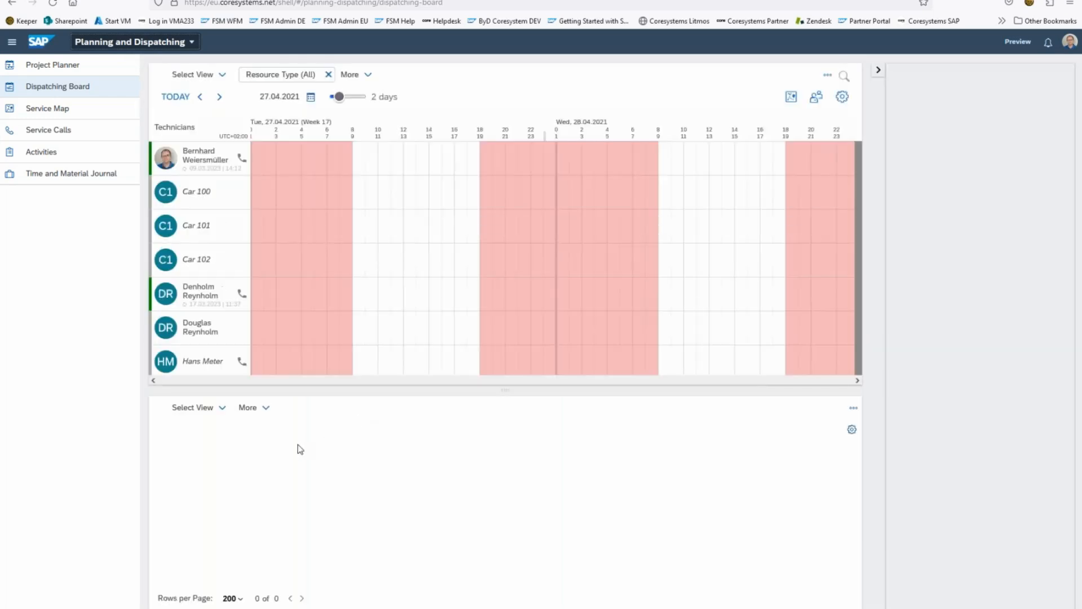
{"action": "right_click", "coordinate": [351, 450]}
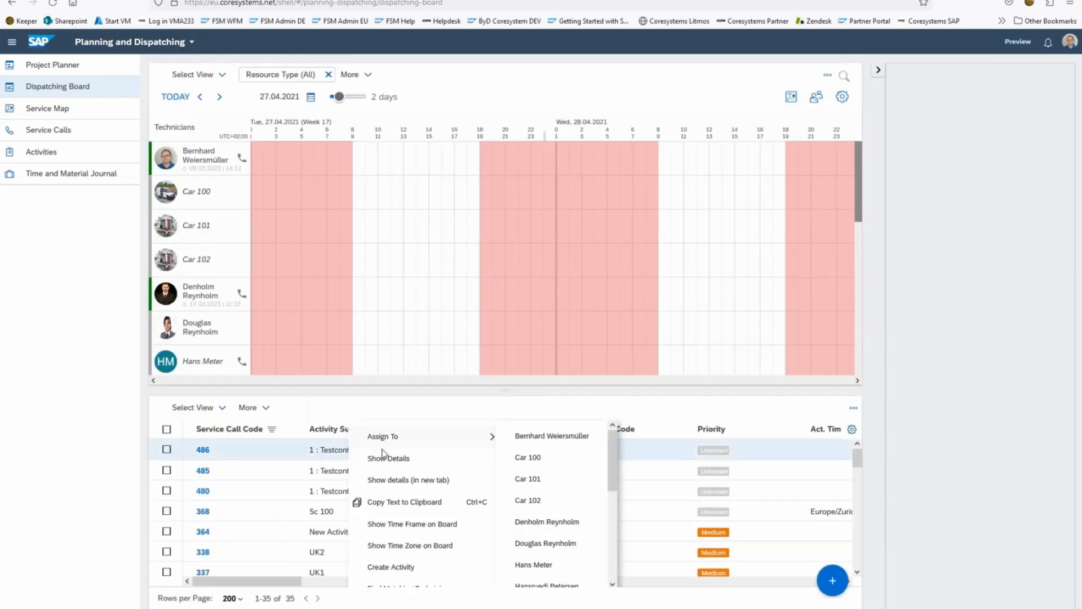
{"action": "scroll", "coordinate": [413, 557], "scroll_direction": "down", "scroll_amount": 2}
{"action": "left_click", "coordinate": [407, 557]}
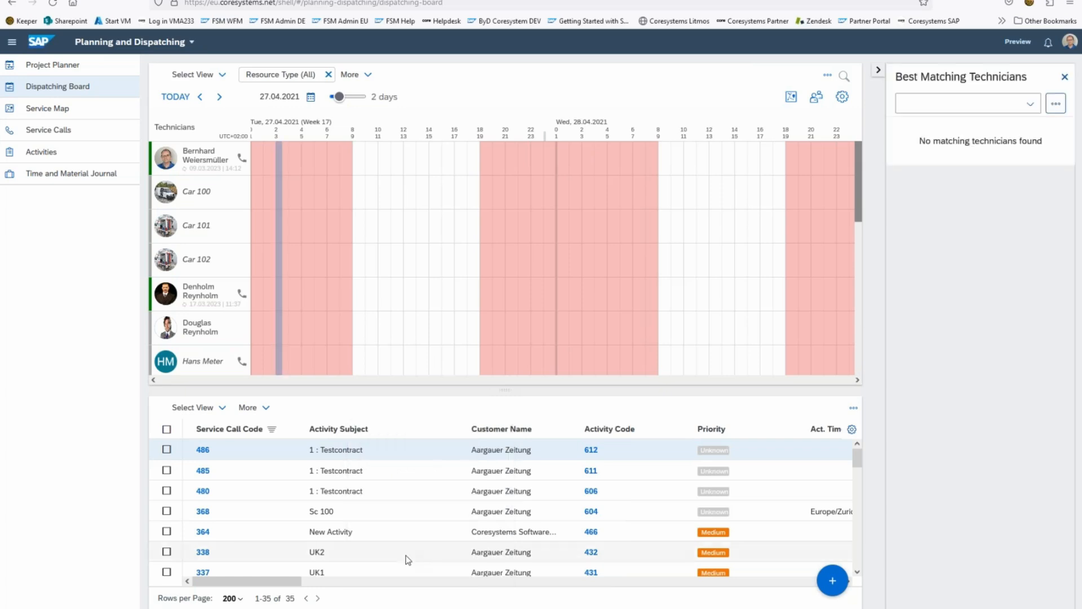
{"action": "left_click", "coordinate": [1022, 105]}
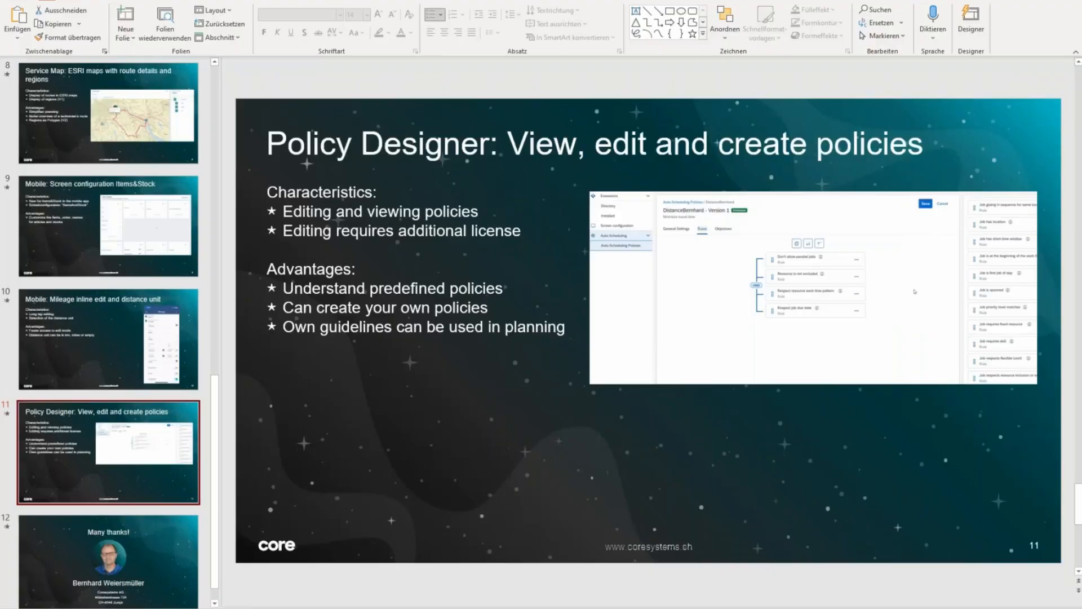
Step: Resume the PowerPoint slide show at the Policy Designer slide and advance to the closing "Many thanks!" slide
{"action": "key", "text": "shift+F5"}
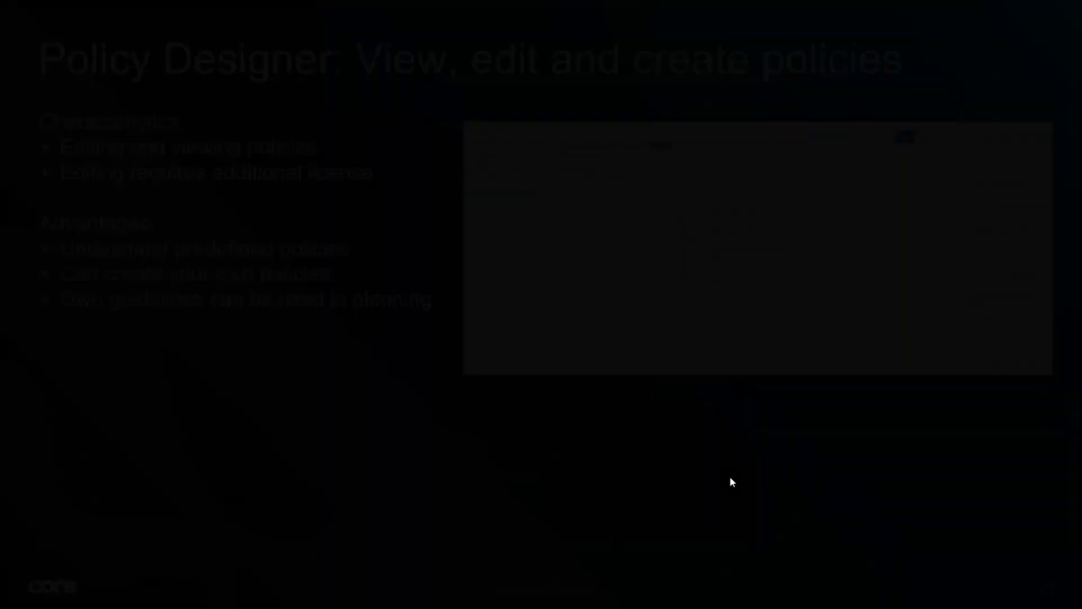
{"action": "key", "text": "Right"}
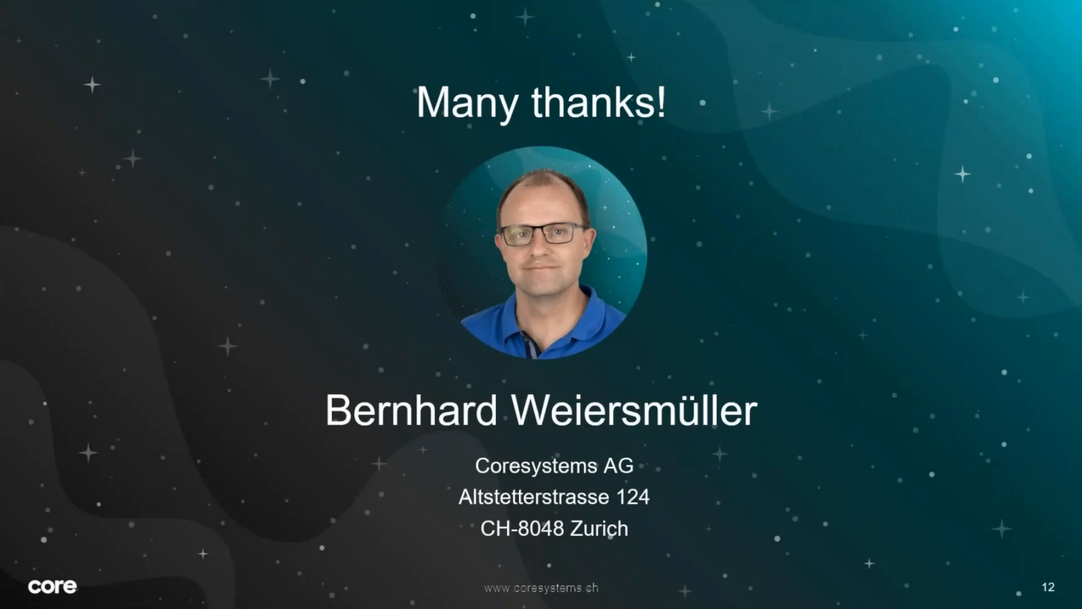